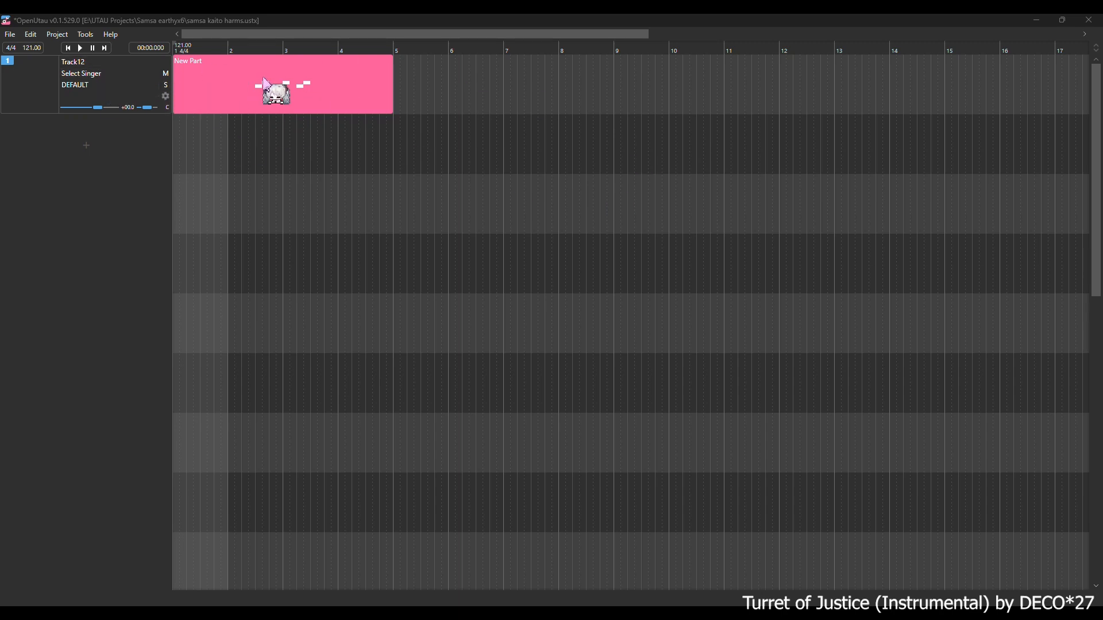
Assign the classic singer 欲音ルコ♂キレ音源(power)ver1.01 and the Japanese VCV phonemizer to Track12.
{"action": "double_click", "coordinate": [266, 82]}
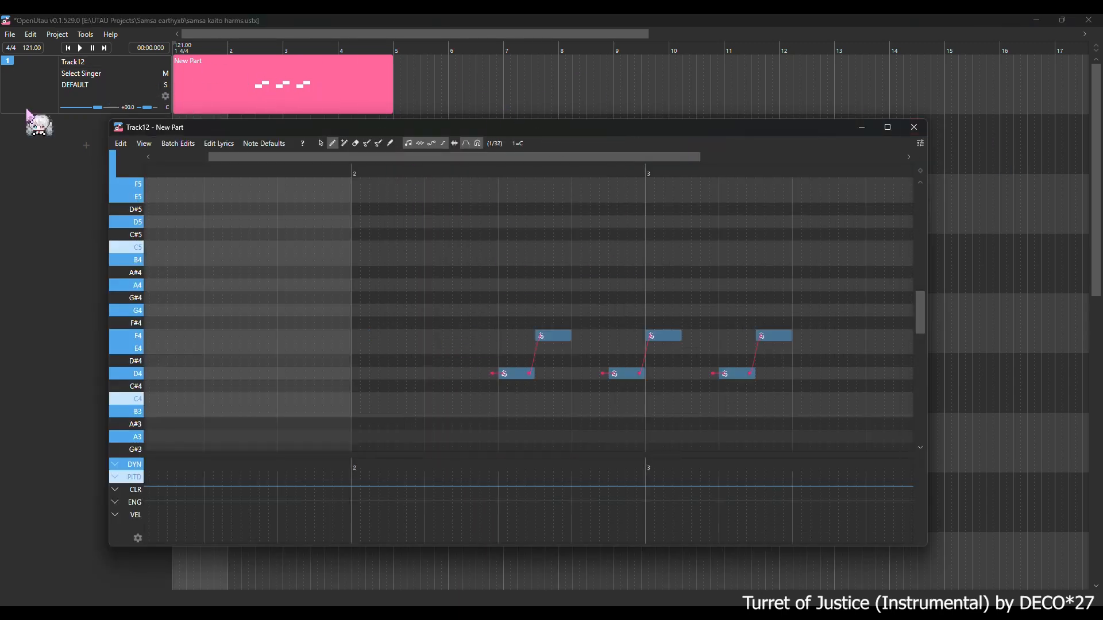
{"action": "left_click", "coordinate": [95, 74]}
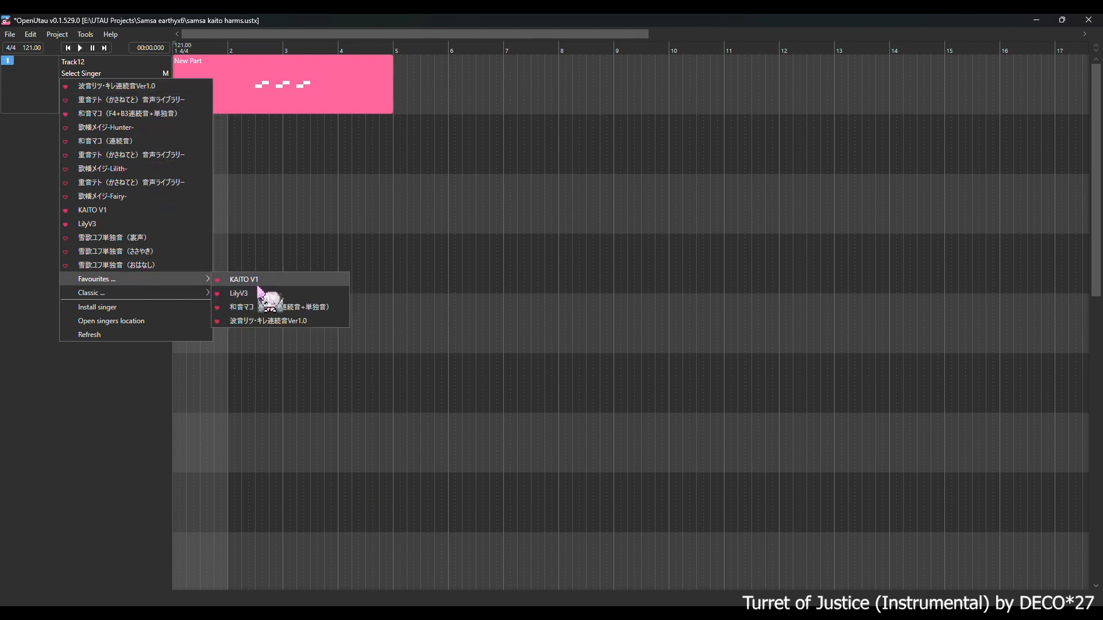
{"action": "mouse_move", "coordinate": [201, 293]}
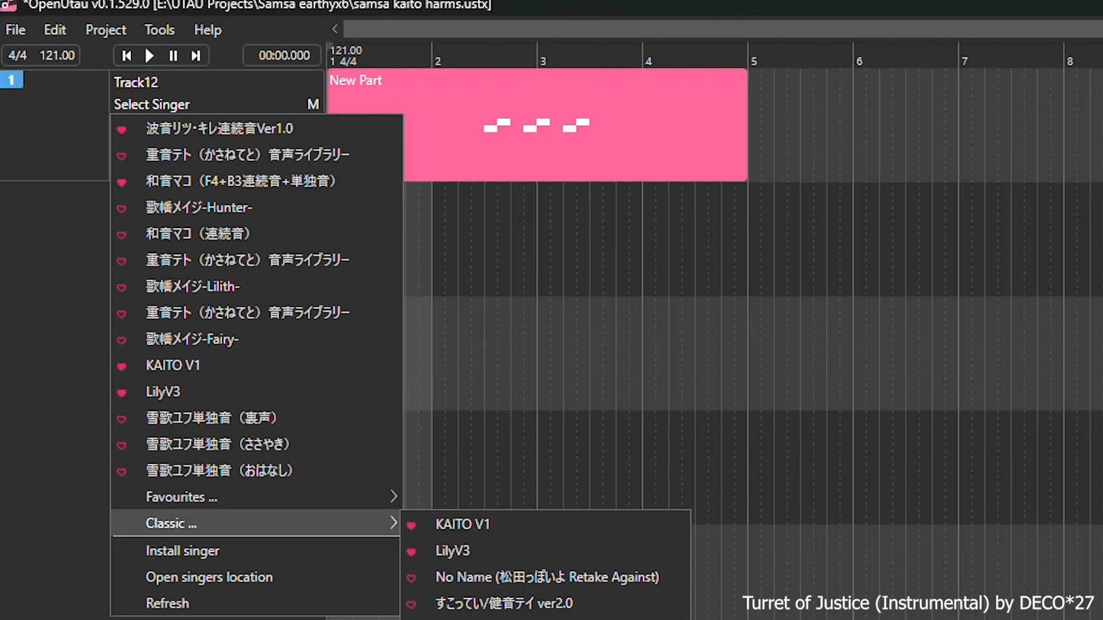
{"action": "left_click", "coordinate": [474, 618]}
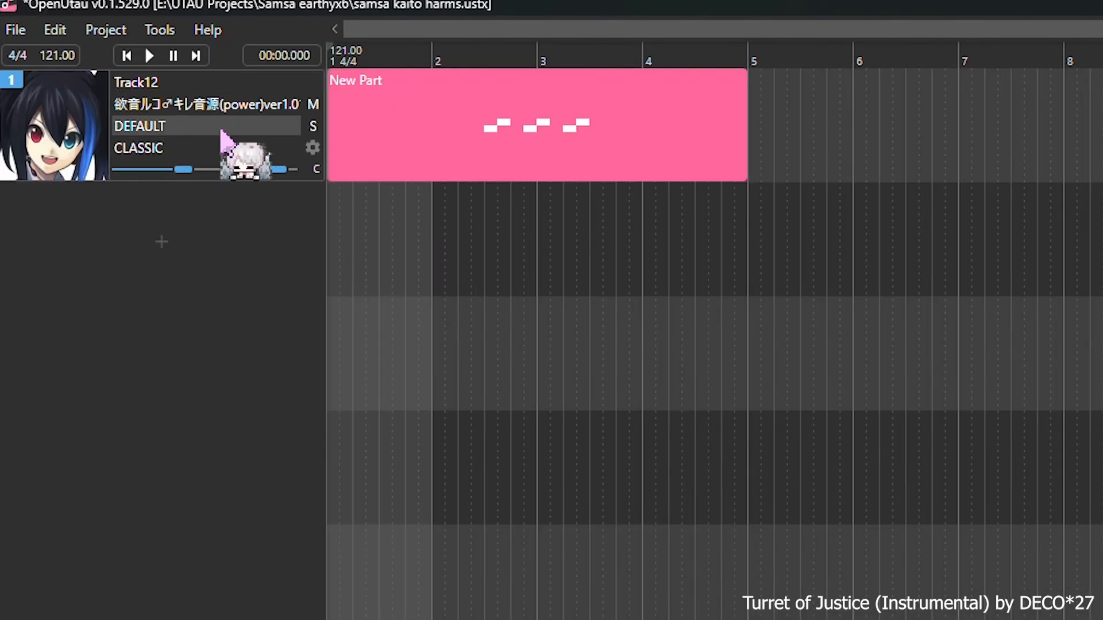
{"action": "left_click", "coordinate": [198, 127]}
{"action": "left_click", "coordinate": [345, 282]}
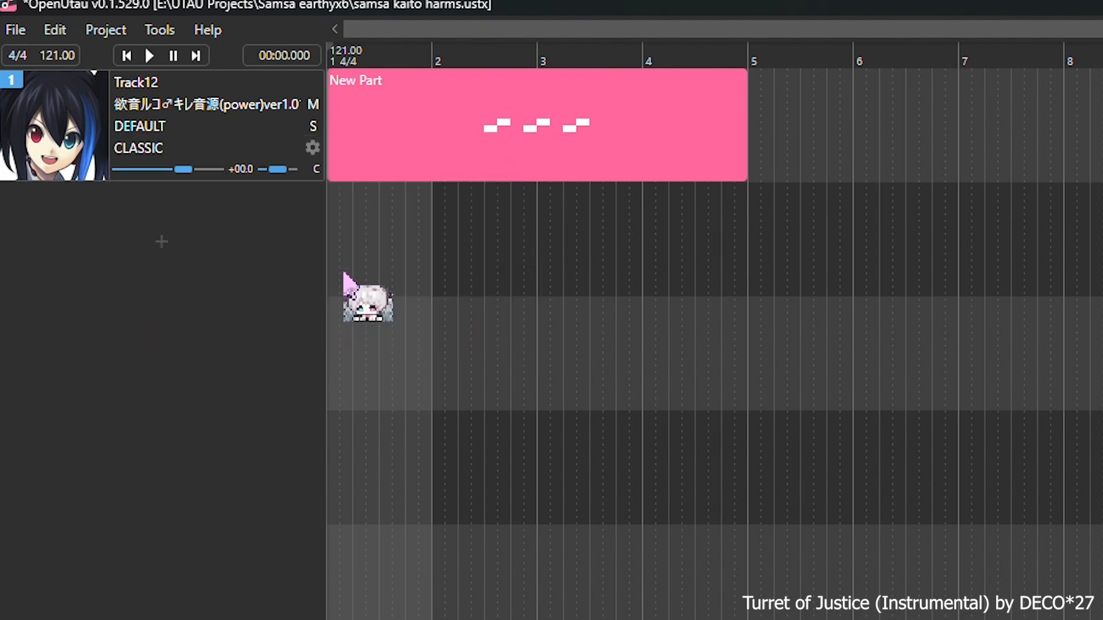
Open the New Part in the piano roll and play back its three note pairs.
{"action": "double_click", "coordinate": [474, 137]}
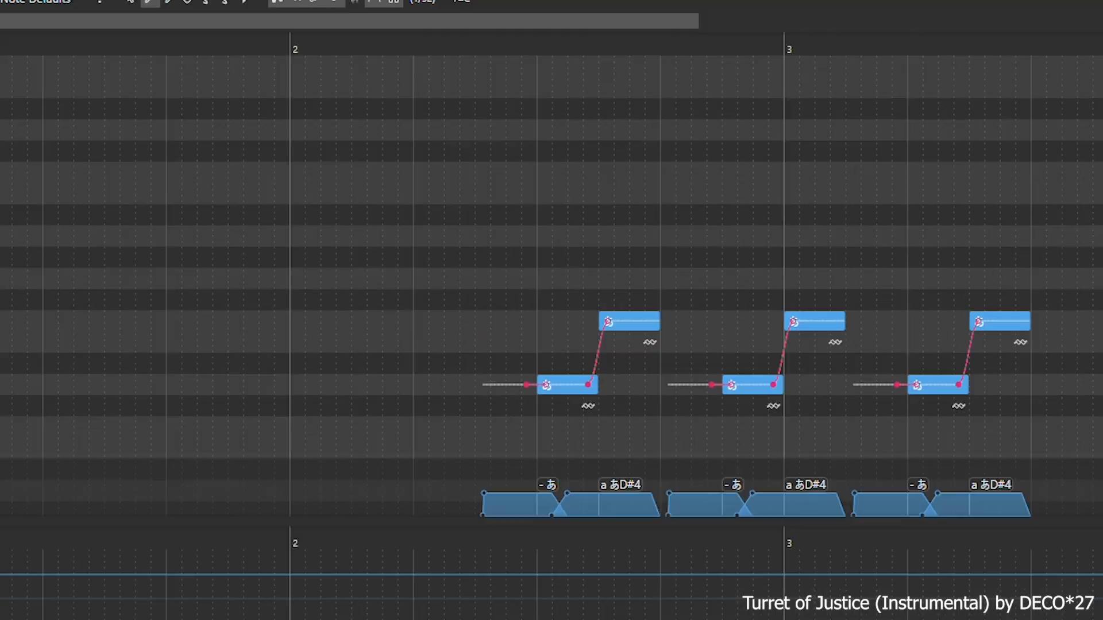
{"action": "left_click_drag", "start_coordinate": [520, 17], "coordinate": [601, 40]}
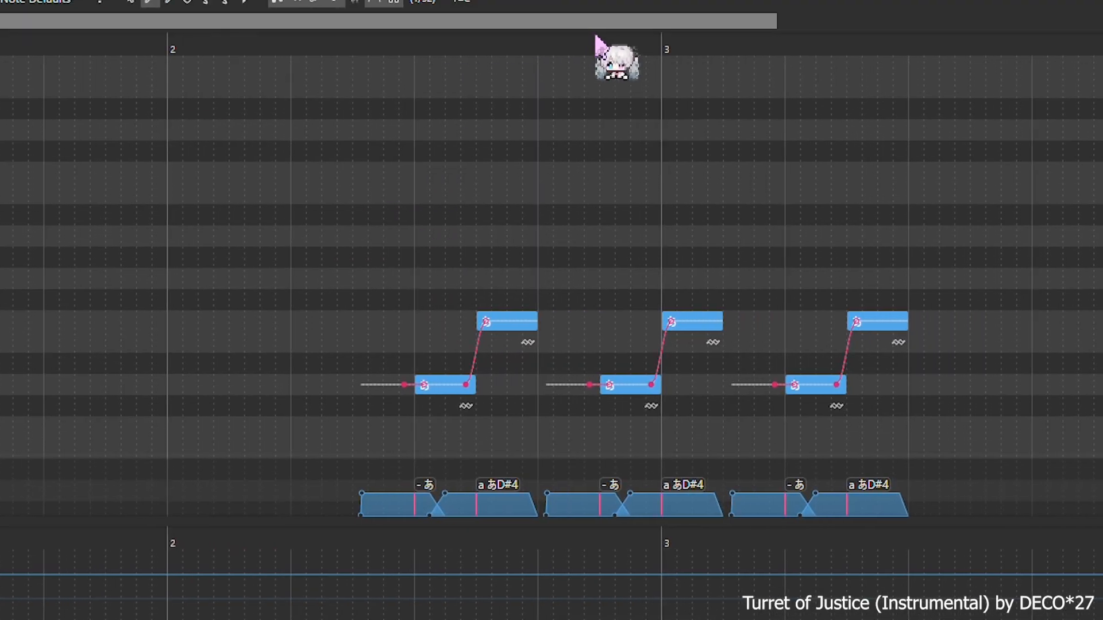
{"action": "scroll", "coordinate": [583, 189], "scroll_direction": "down", "scroll_amount": 1}
{"action": "scroll", "coordinate": [698, 247], "scroll_direction": "up", "scroll_amount": 5}
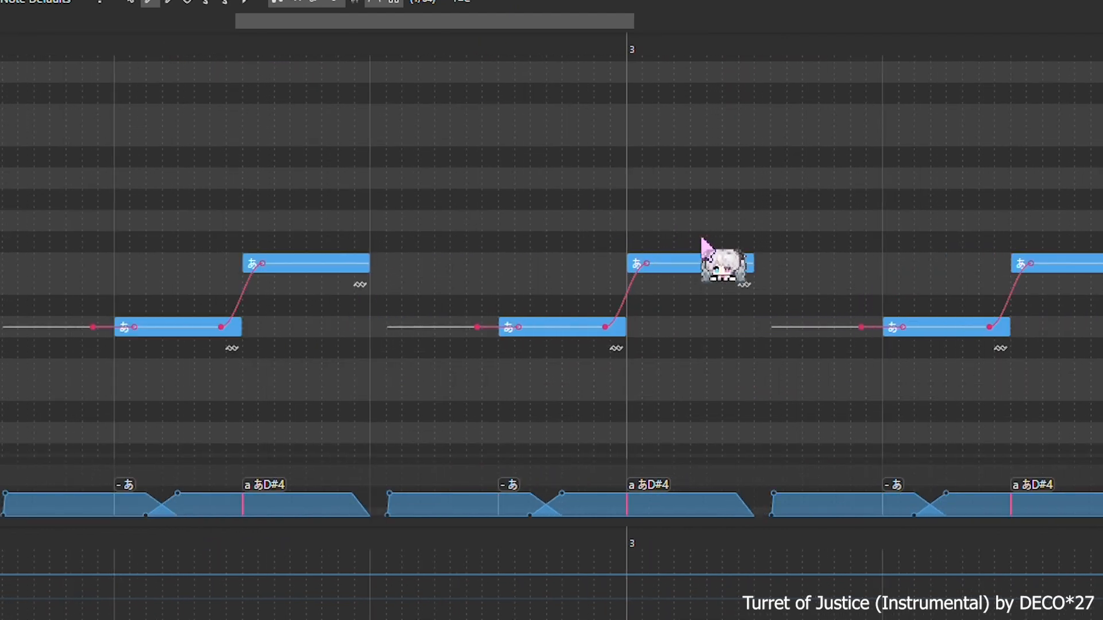
{"action": "key", "text": "space"}
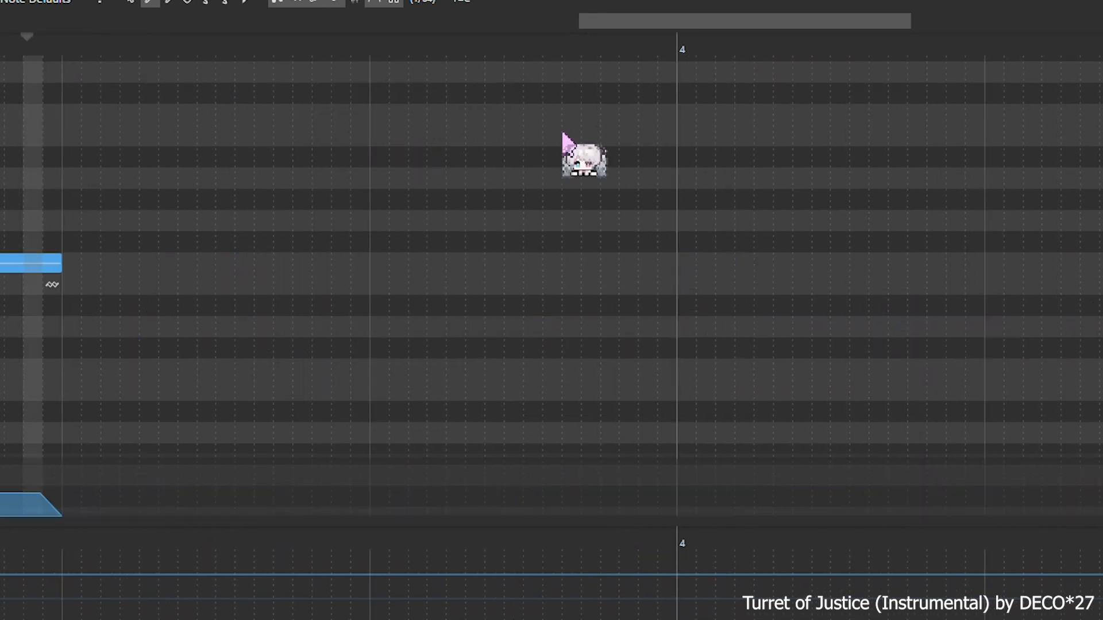
{"action": "key", "text": "space"}
Move the second and third note pairs earlier, leaving a short equal gap between pairs, and play them back.
{"action": "scroll", "coordinate": [784, 213], "scroll_direction": "down", "scroll_amount": 5}
{"action": "scroll", "coordinate": [784, 213], "scroll_direction": "up", "scroll_amount": 1}
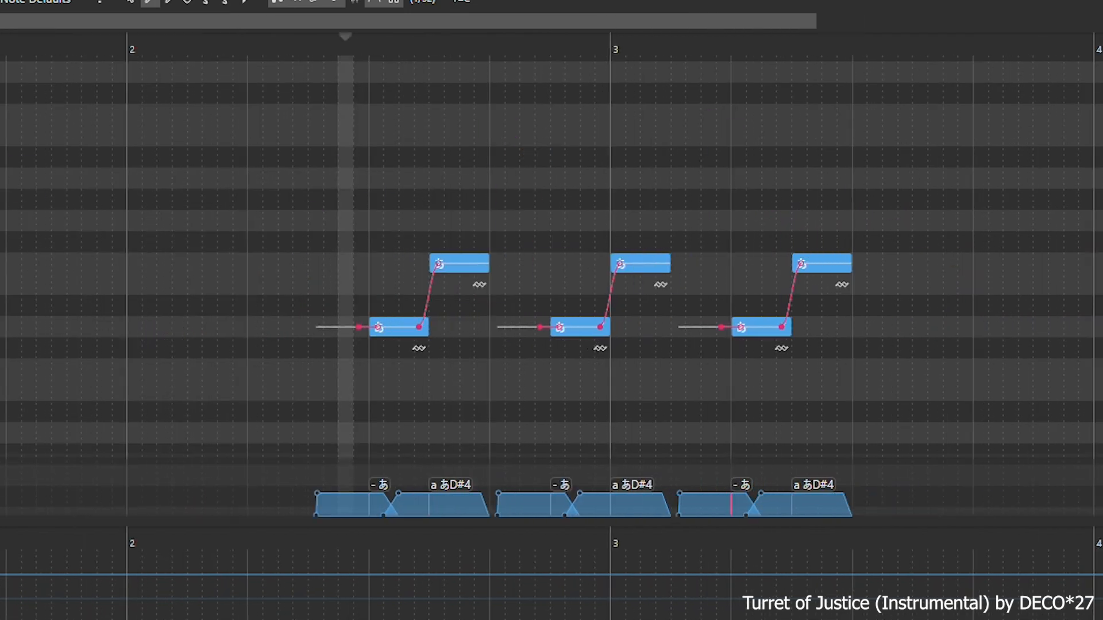
{"action": "left_click_drag", "start_coordinate": [520, 213], "coordinate": [896, 402]}
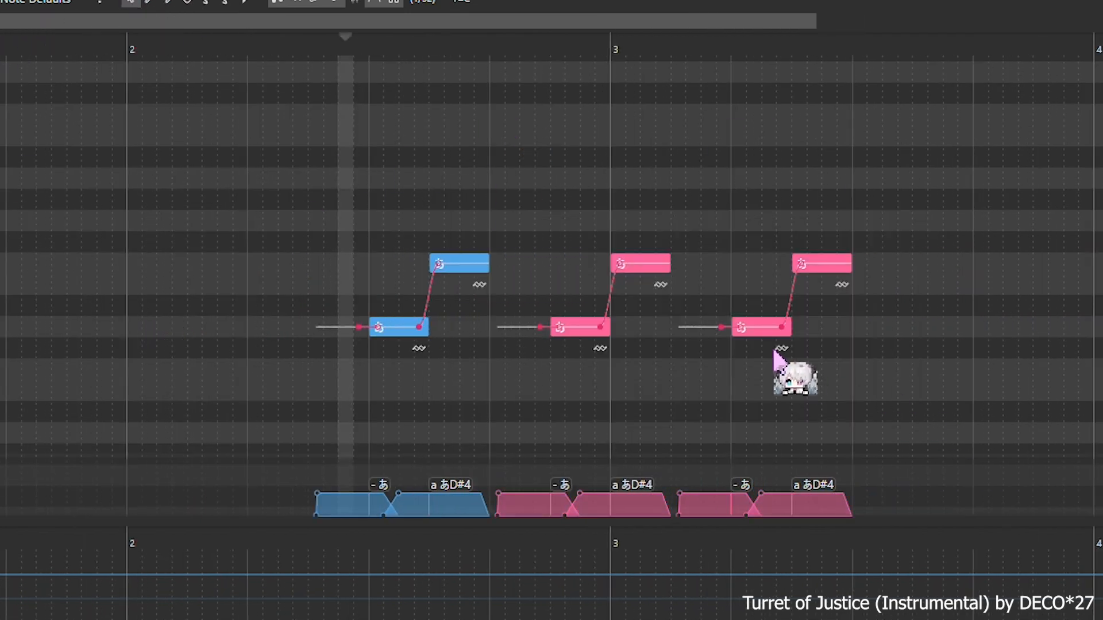
{"action": "left_click_drag", "start_coordinate": [761, 326], "coordinate": [731, 326]}
{"action": "left_click_drag", "start_coordinate": [703, 210], "coordinate": [852, 357]}
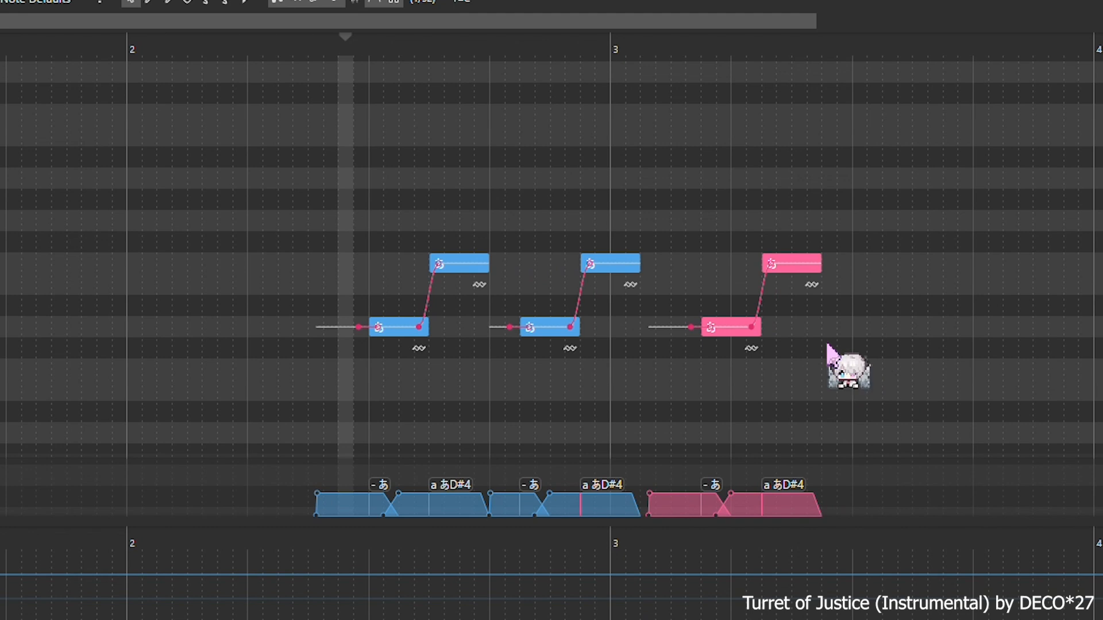
{"action": "left_click_drag", "start_coordinate": [734, 326], "coordinate": [713, 324]}
{"action": "key", "text": "space"}
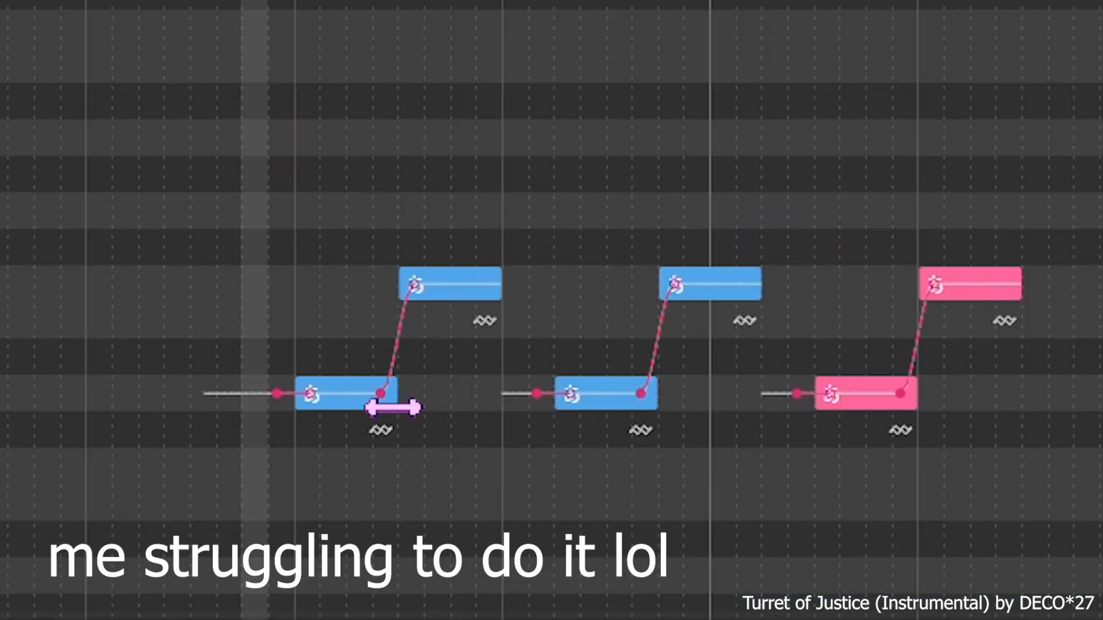
Halve the length of every note, close up the three low-high pairs at even spacing, and play them back.
{"action": "left_click_drag", "start_coordinate": [426, 335], "coordinate": [397, 335]}
{"action": "left_click_drag", "start_coordinate": [466, 258], "coordinate": [428, 264]}
{"action": "left_click_drag", "start_coordinate": [505, 233], "coordinate": [646, 347]}
{"action": "left_click_drag", "start_coordinate": [607, 393], "coordinate": [503, 393]}
{"action": "left_click_drag", "start_coordinate": [655, 283], "coordinate": [533, 282]}
{"action": "left_click_drag", "start_coordinate": [792, 250], "coordinate": [942, 402]}
{"action": "left_click_drag", "start_coordinate": [865, 391], "coordinate": [658, 391]}
{"action": "left_click_drag", "start_coordinate": [811, 283], "coordinate": [760, 282]}
{"action": "left_click_drag", "start_coordinate": [752, 282], "coordinate": [707, 283]}
{"action": "key", "text": "space"}
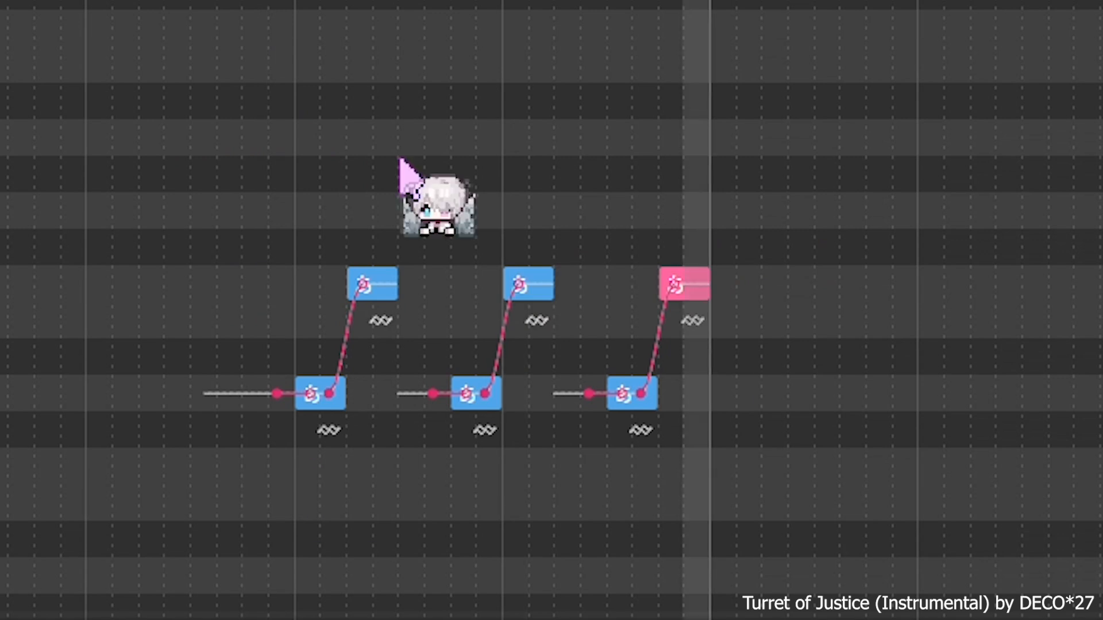
Delete the second and third note pairs, and lengthen the remaining lower note to 240 with the upper note moved to follow it.
{"action": "left_click_drag", "start_coordinate": [428, 250], "coordinate": [703, 397]}
{"action": "key", "text": "Delete"}
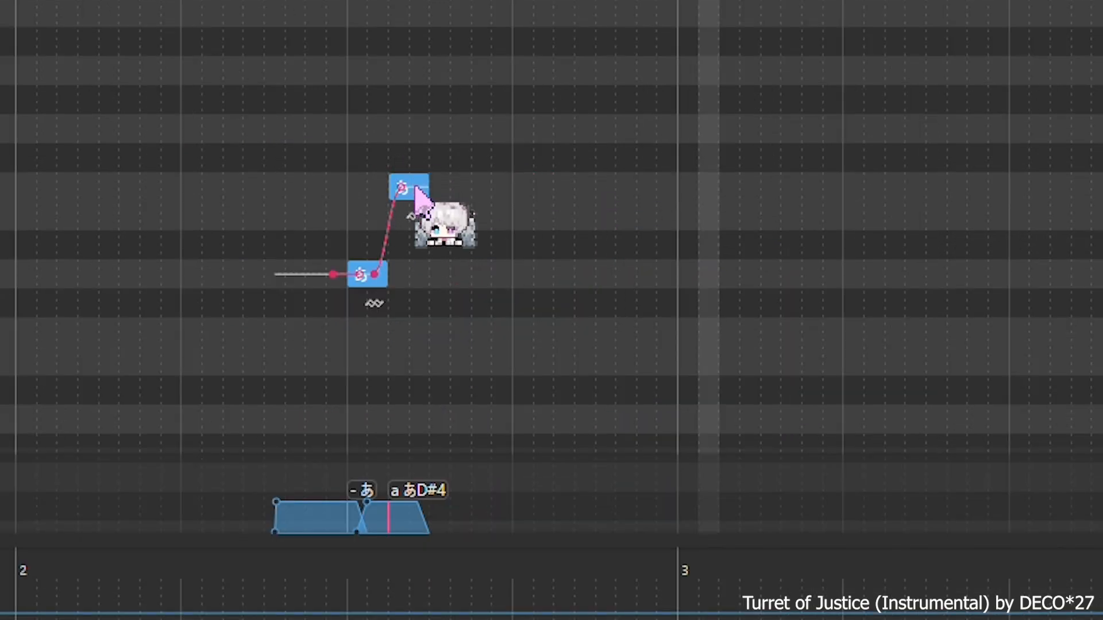
{"action": "left_click_drag", "start_coordinate": [415, 187], "coordinate": [457, 188]}
{"action": "left_click_drag", "start_coordinate": [386, 280], "coordinate": [418, 281]}
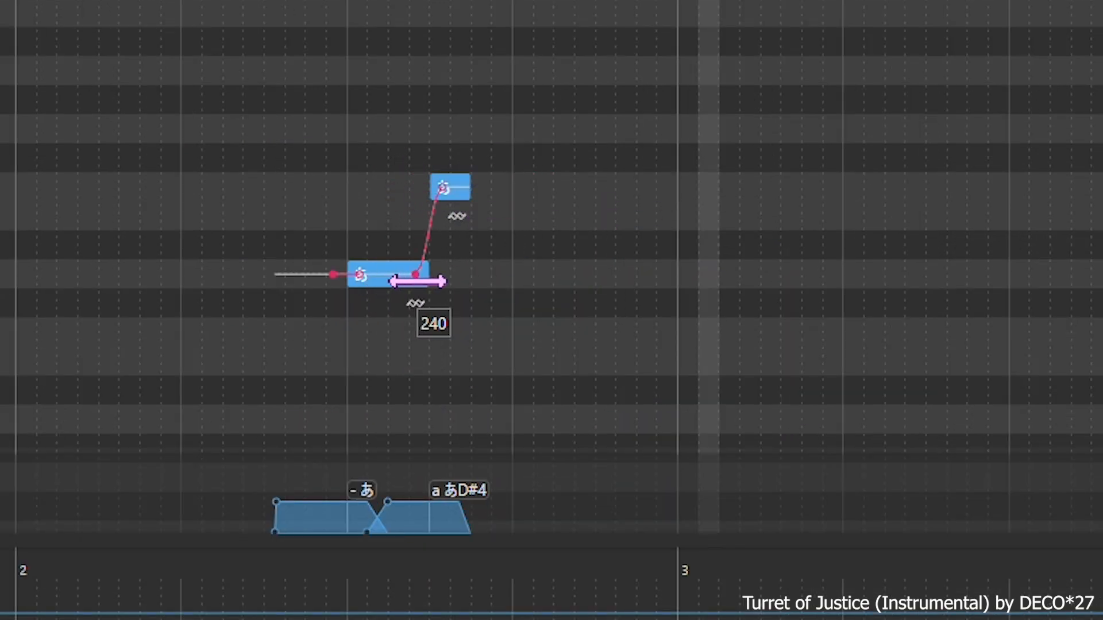
Set the lyric of the lower note to zu and the upper note to ki.
{"action": "double_click", "coordinate": [379, 279]}
{"action": "key", "text": "Tab"}
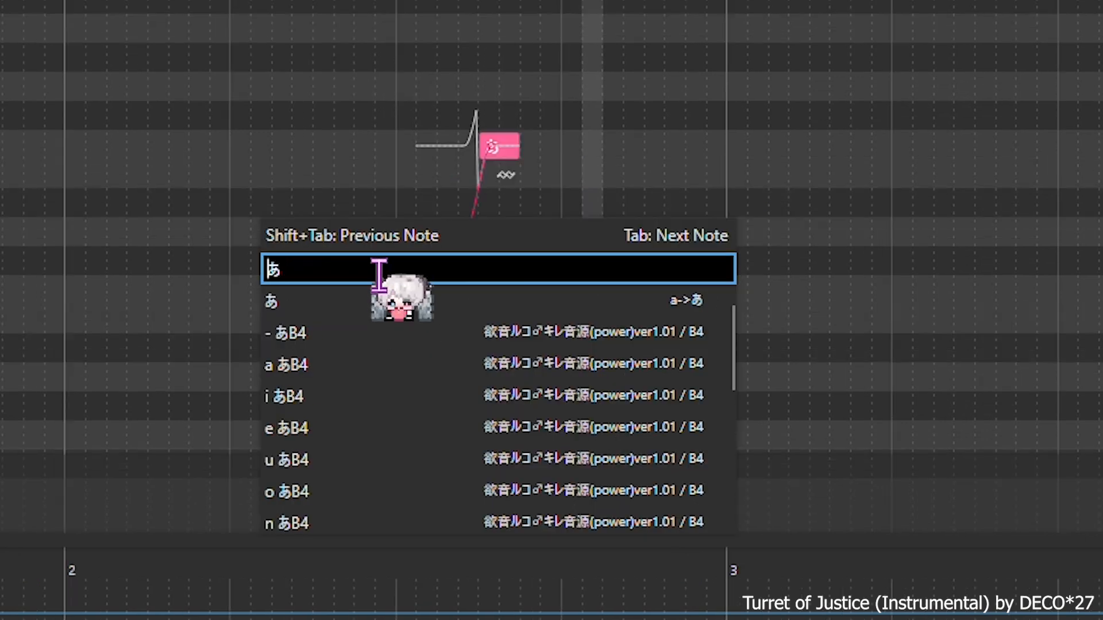
{"action": "type", "text": "ki"}
{"action": "key", "text": "Return"}
Convert the lyrics of both notes from romaji to hiragana with a batch edit and play them back.
{"action": "left_click_drag", "start_coordinate": [313, 16], "coordinate": [685, 362]}
{"action": "left_click", "coordinate": [184, 24]}
{"action": "mouse_move", "coordinate": [307, 131]}
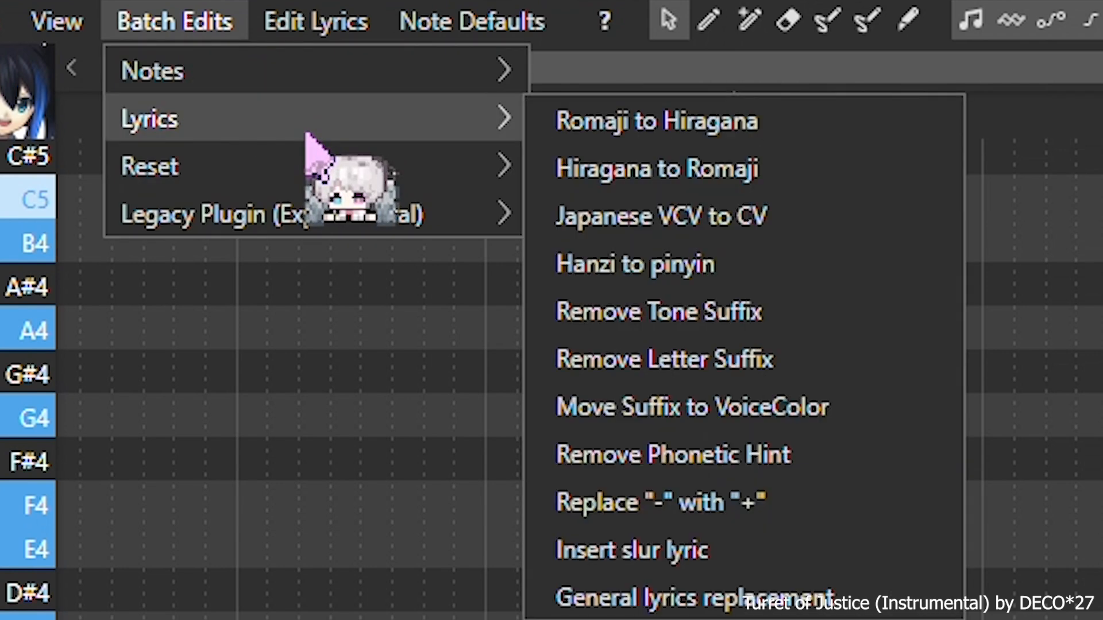
{"action": "left_click", "coordinate": [697, 136]}
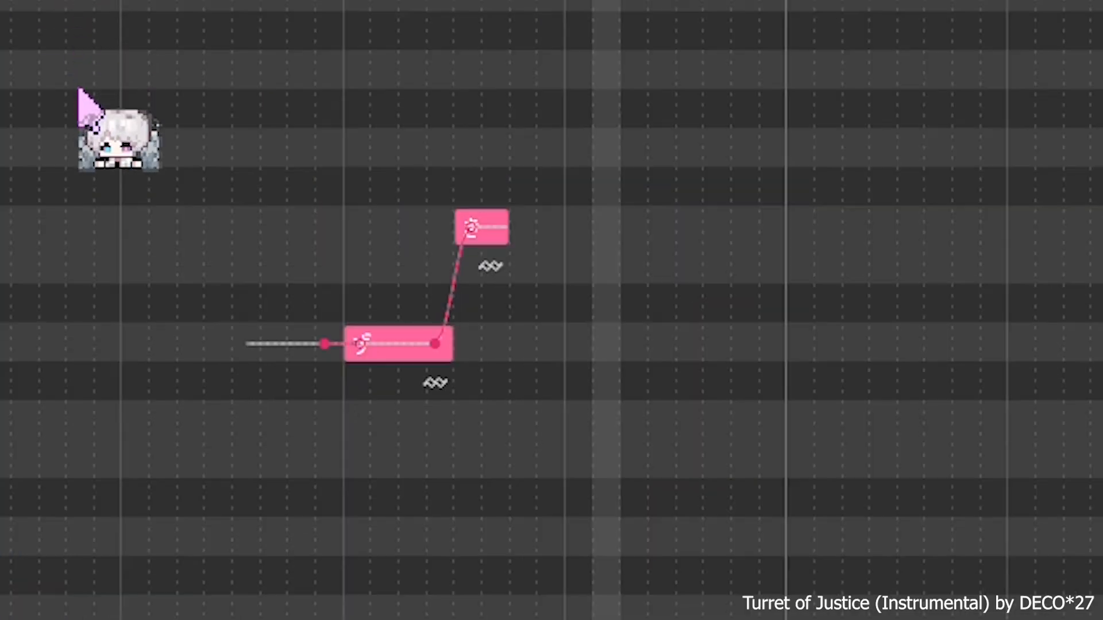
{"action": "left_click_drag", "start_coordinate": [150, 131], "coordinate": [120, 157]}
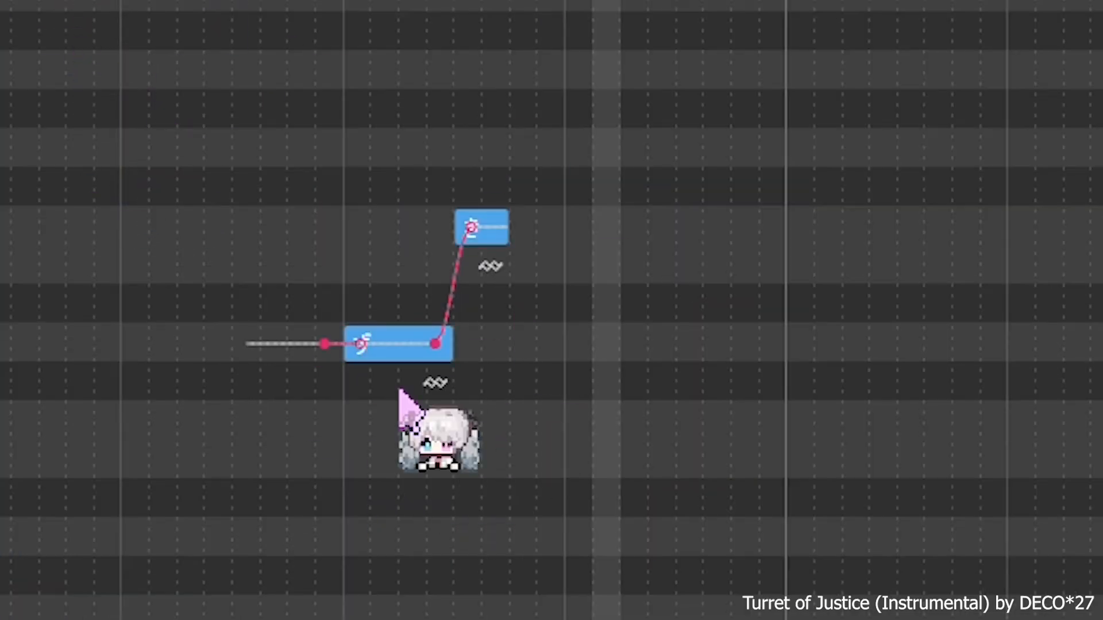
{"action": "key", "text": "space"}
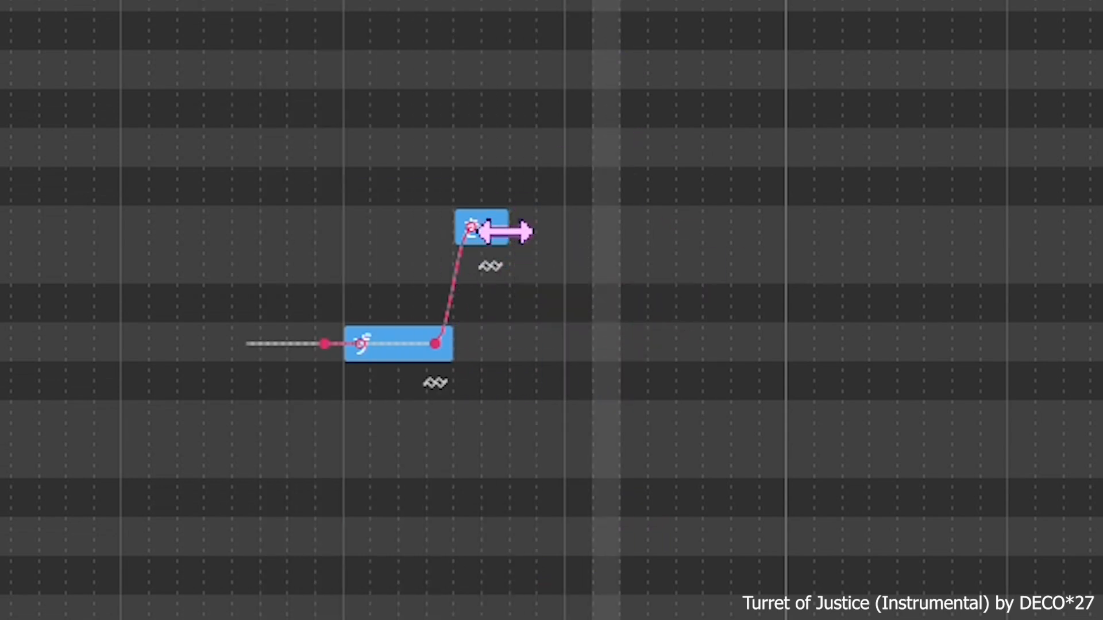
Lengthen the upper note to match the lower one and switch the track to the Default phonemizer.
{"action": "left_click_drag", "start_coordinate": [503, 231], "coordinate": [551, 234]}
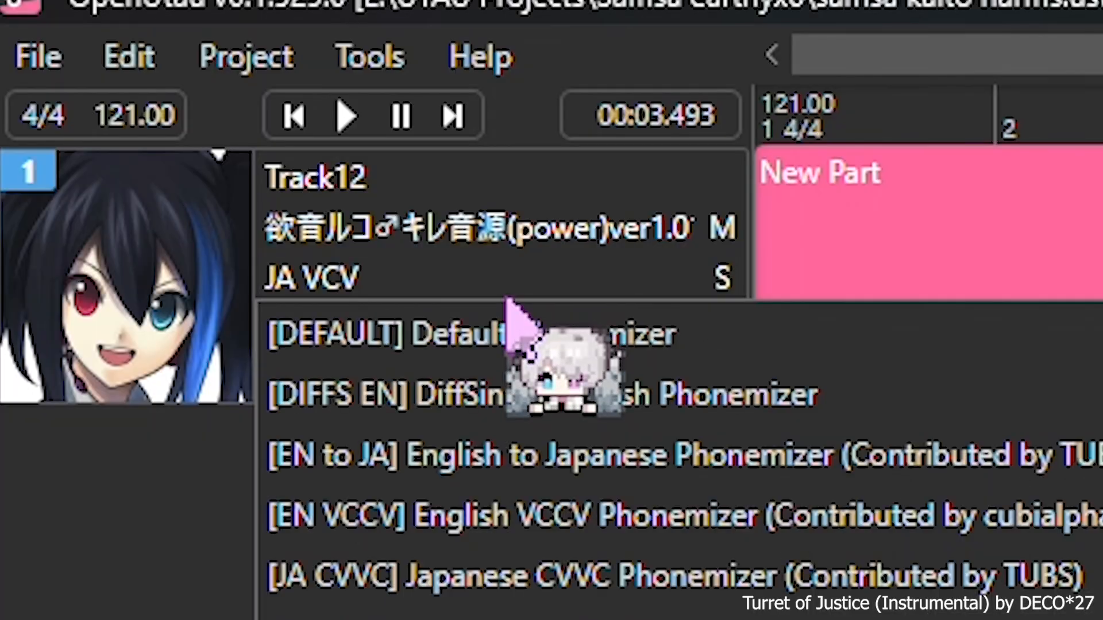
{"action": "left_click", "coordinate": [529, 328]}
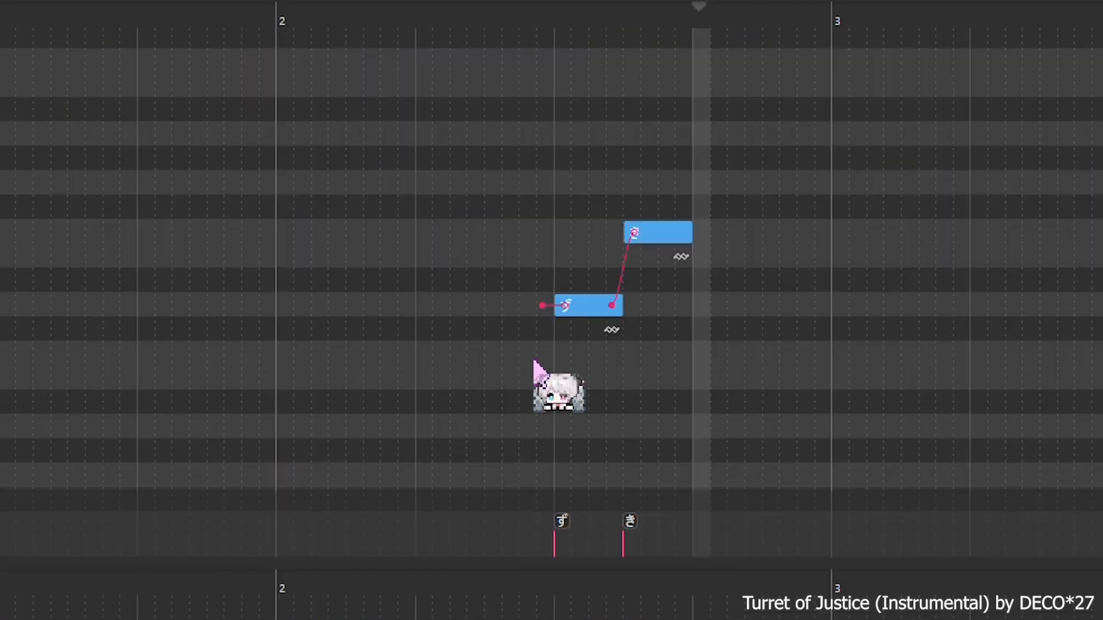
Check the lyric suggestions of both notes and place the playhead shortly before the lower note.
{"action": "double_click", "coordinate": [592, 310]}
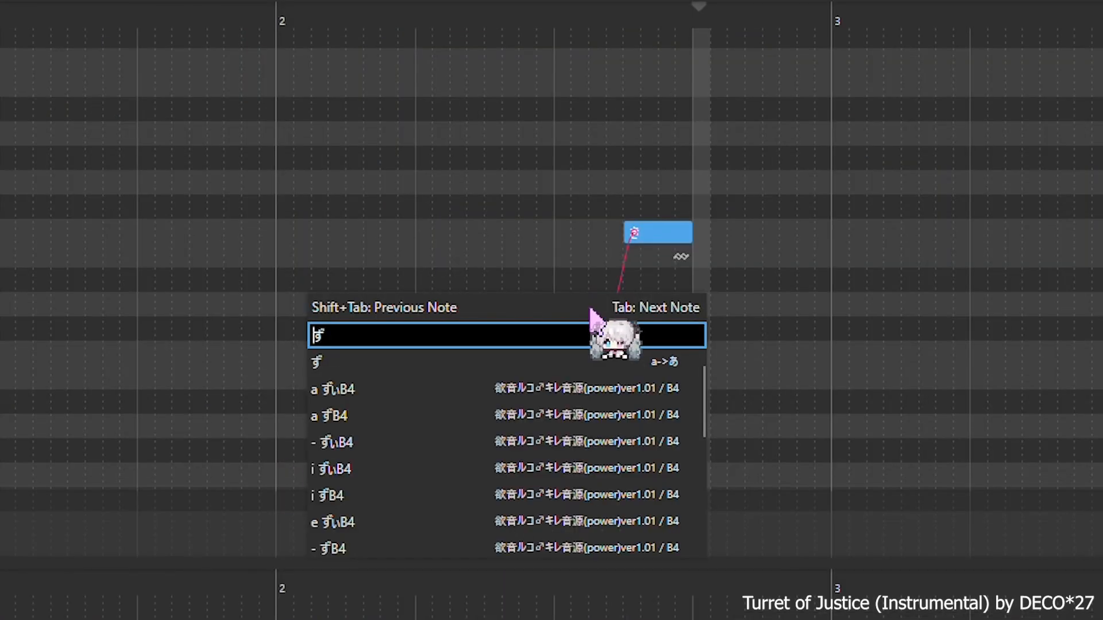
{"action": "key", "text": "Escape"}
{"action": "double_click", "coordinate": [649, 237]}
{"action": "key", "text": "Escape"}
{"action": "left_click", "coordinate": [497, 25]}
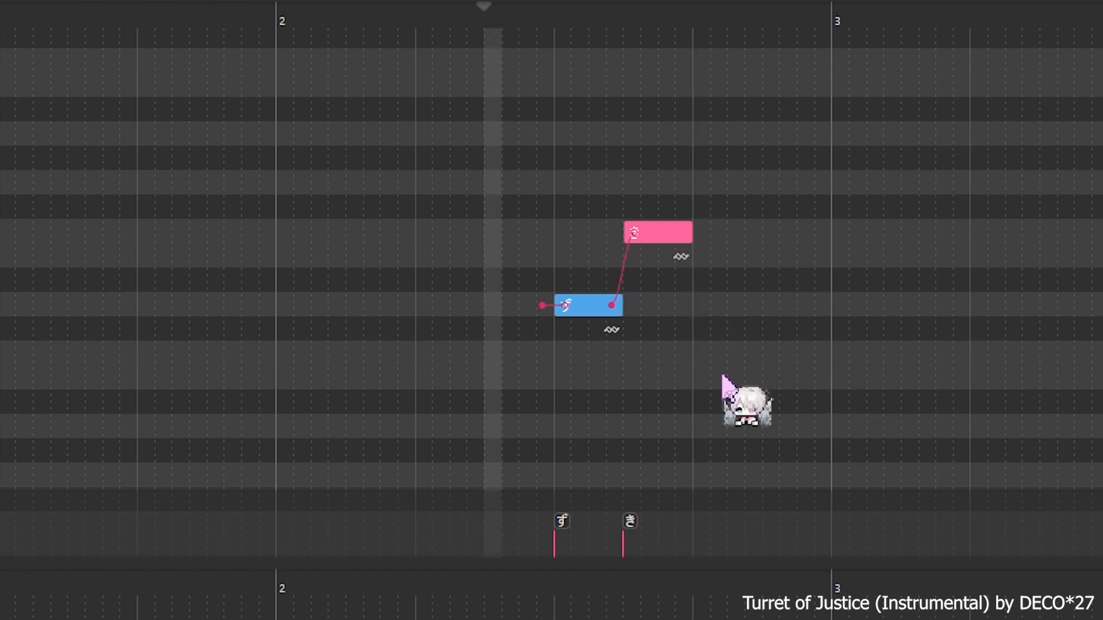
{"action": "left_click_drag", "start_coordinate": [568, 29], "coordinate": [513, 50]}
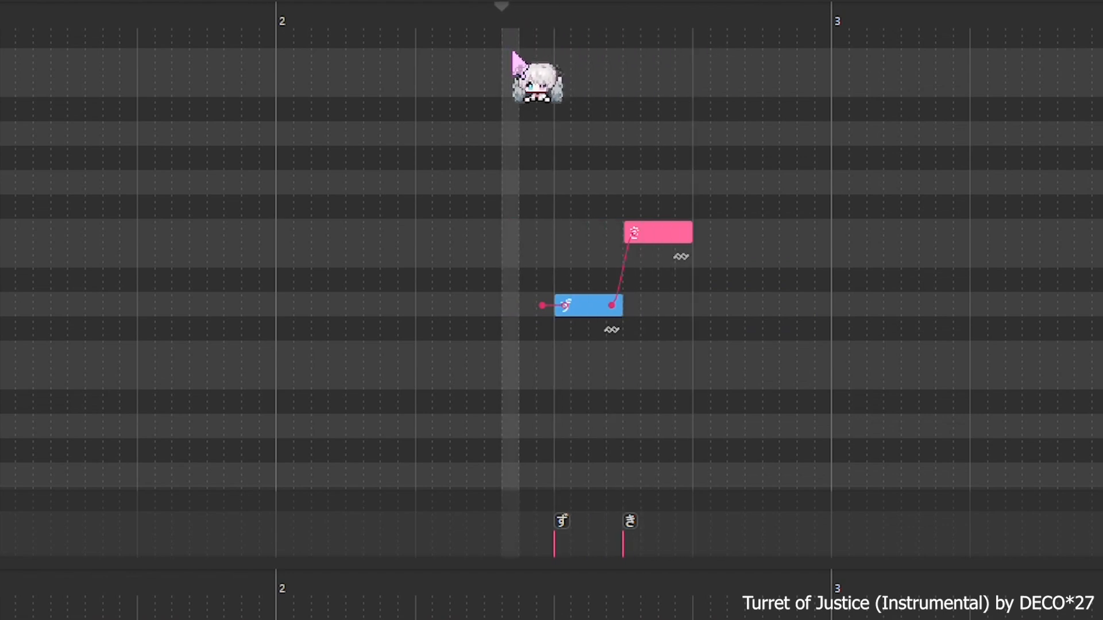
Give the lower note the alias a ずB4, and replace its a prefix with a dash to make it - ずB4.
{"action": "double_click", "coordinate": [586, 311]}
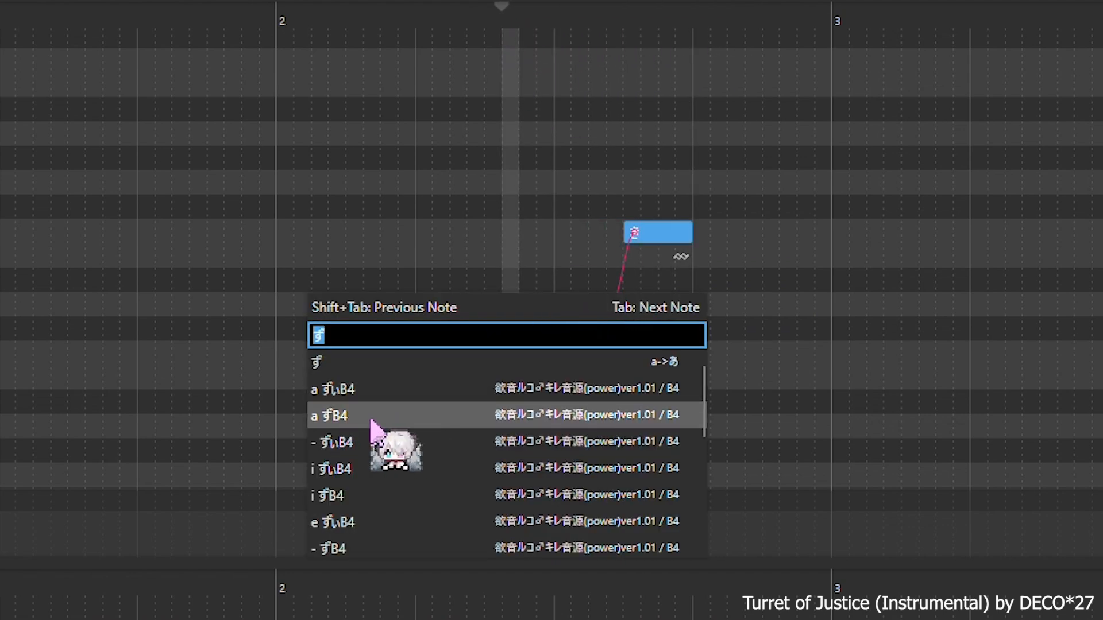
{"action": "left_click", "coordinate": [320, 424]}
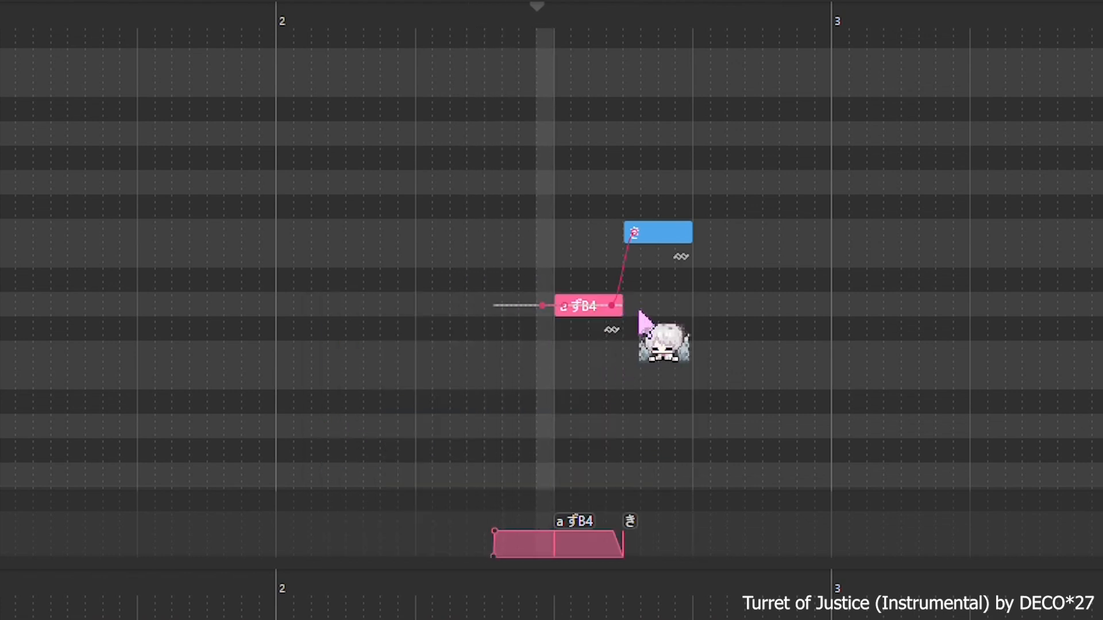
{"action": "double_click", "coordinate": [582, 312]}
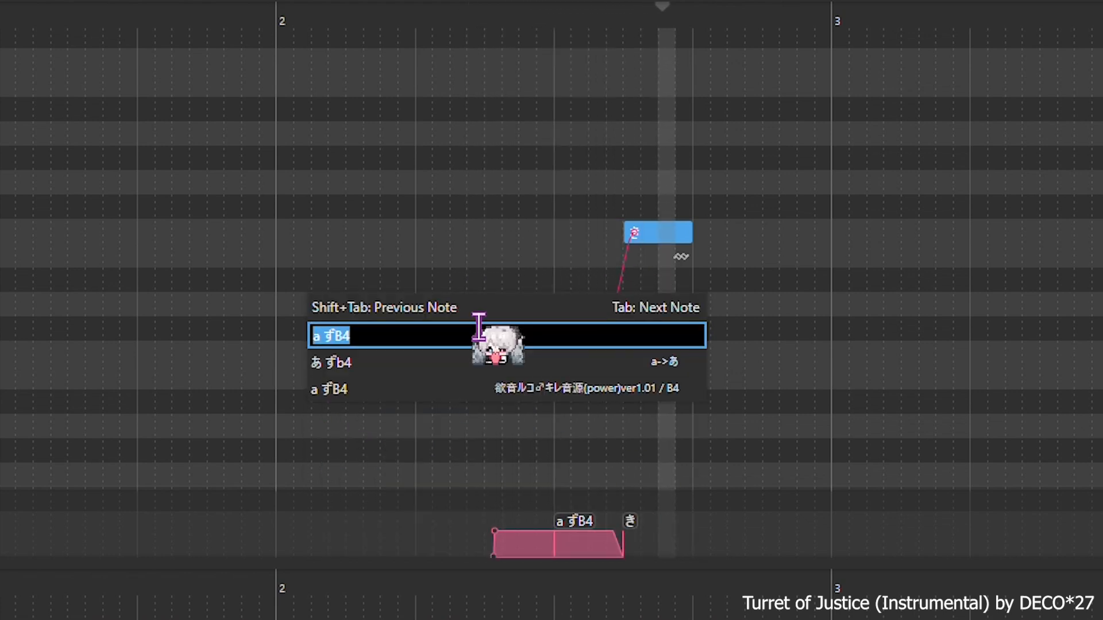
{"action": "left_click", "coordinate": [321, 338]}
{"action": "key", "text": "BackSpace"}
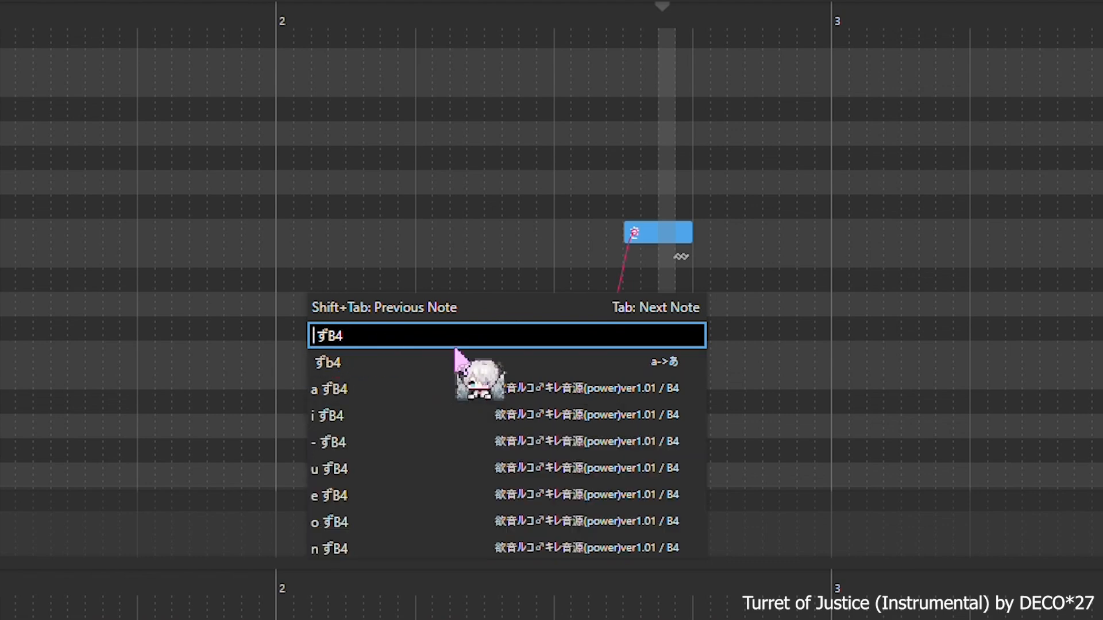
{"action": "type", "text": "-"}
{"action": "left_click", "coordinate": [470, 388]}
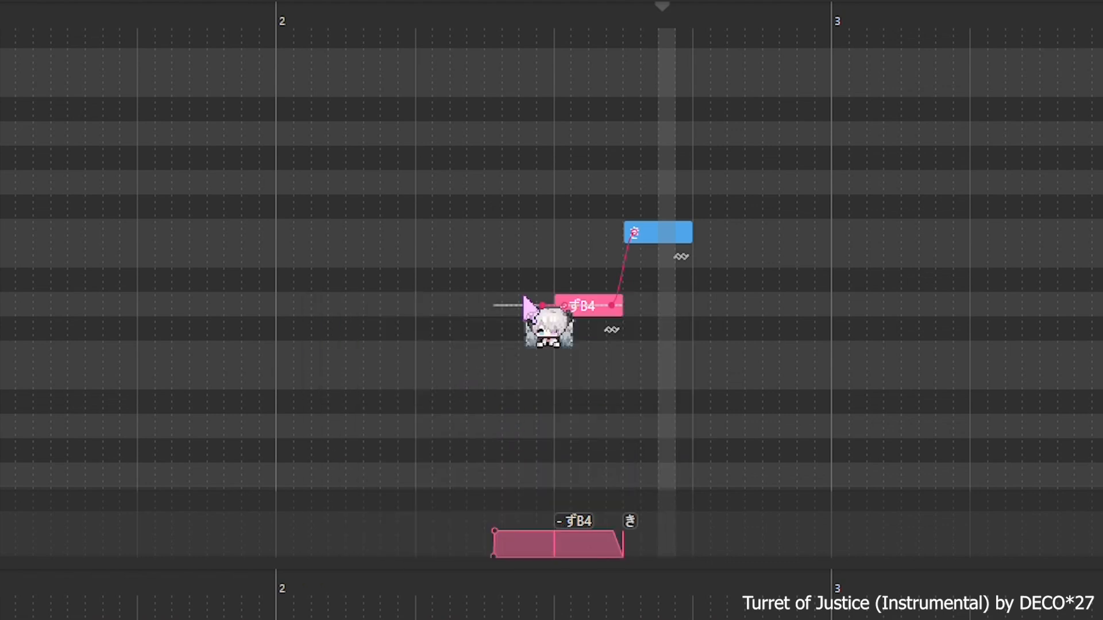
Set the upper note's lyric to the alias - きB4.
{"action": "double_click", "coordinate": [646, 233]}
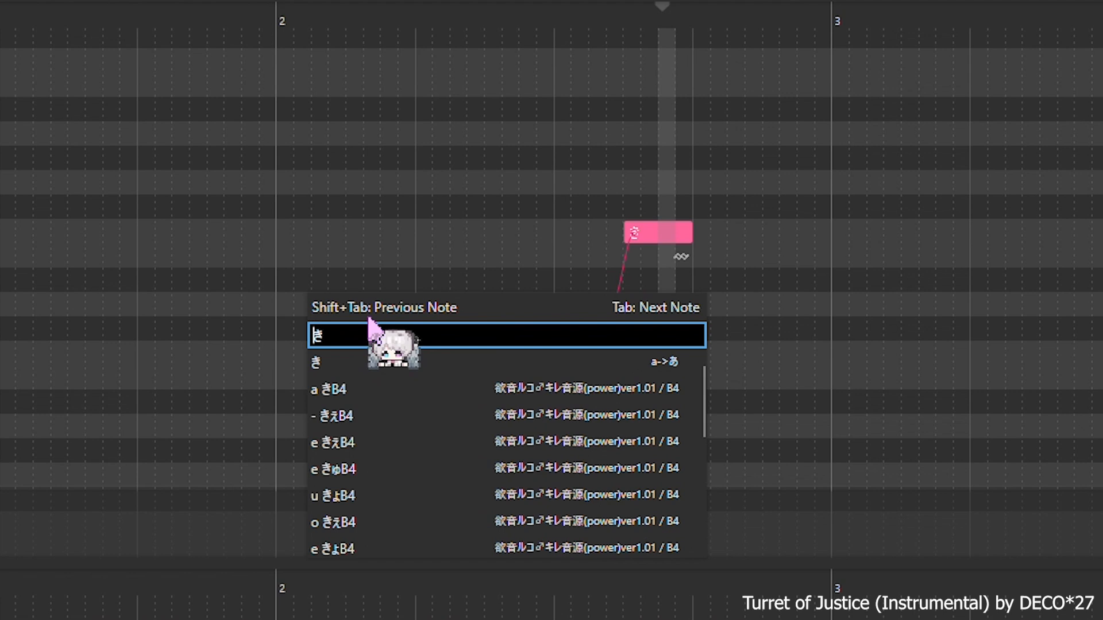
{"action": "type", "text": "-"}
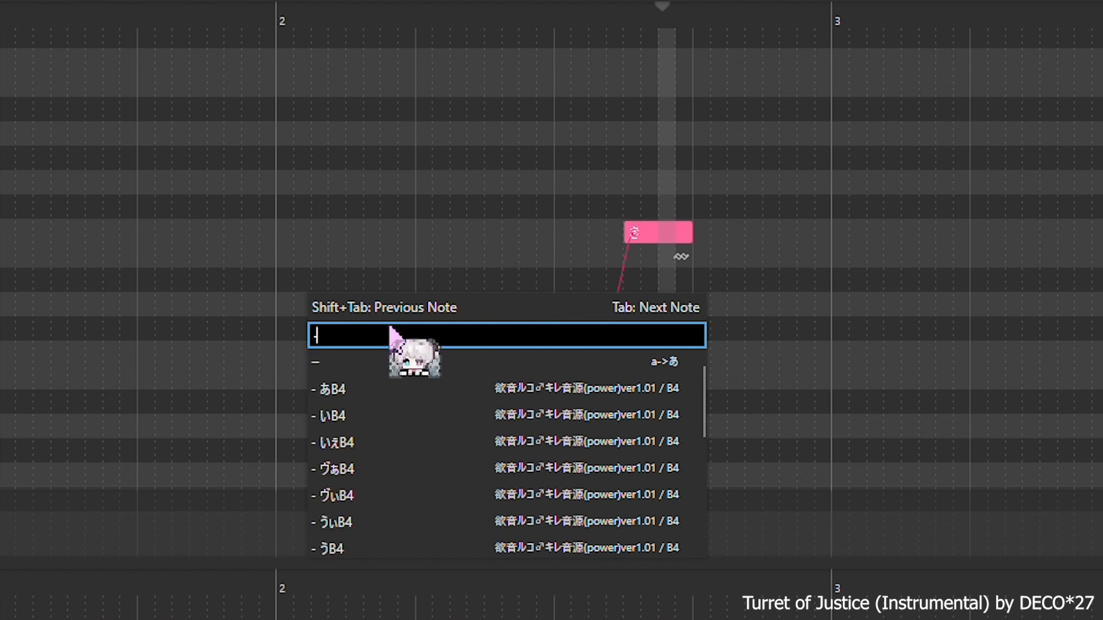
{"action": "type", "text": " ki"}
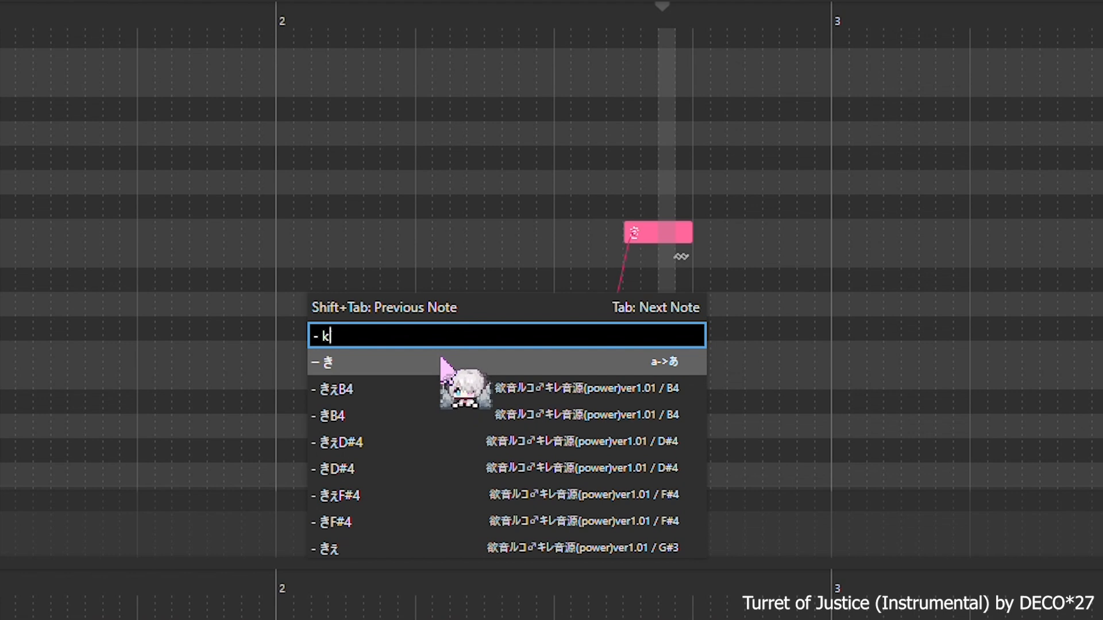
{"action": "left_click", "coordinate": [430, 417]}
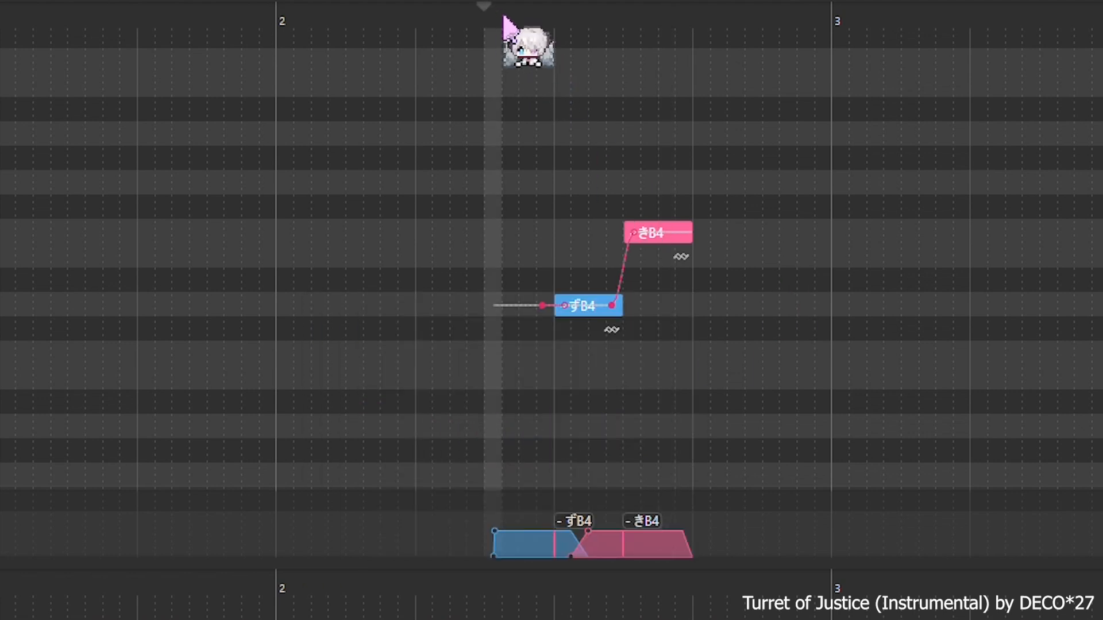
Play the two-note phrase, reset the playhead ahead of the lower note, and inspect that note's - ずB4 alias.
{"action": "key", "text": "space"}
{"action": "left_click_drag", "start_coordinate": [545, 26], "coordinate": [471, 38]}
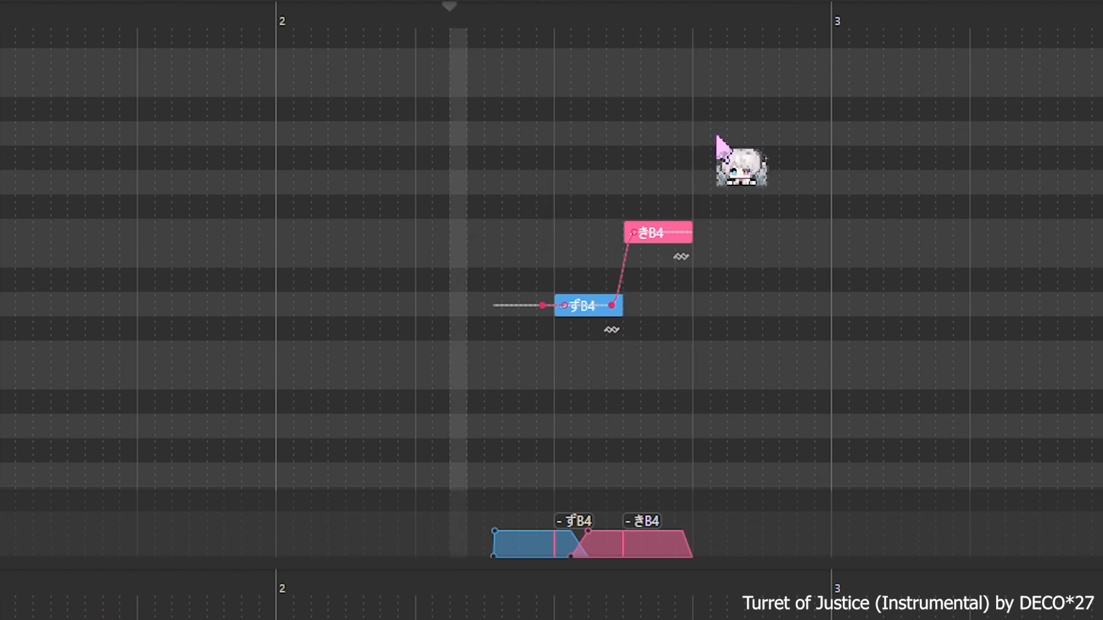
{"action": "double_click", "coordinate": [591, 309]}
{"action": "left_click_drag", "start_coordinate": [334, 336], "coordinate": [393, 335]}
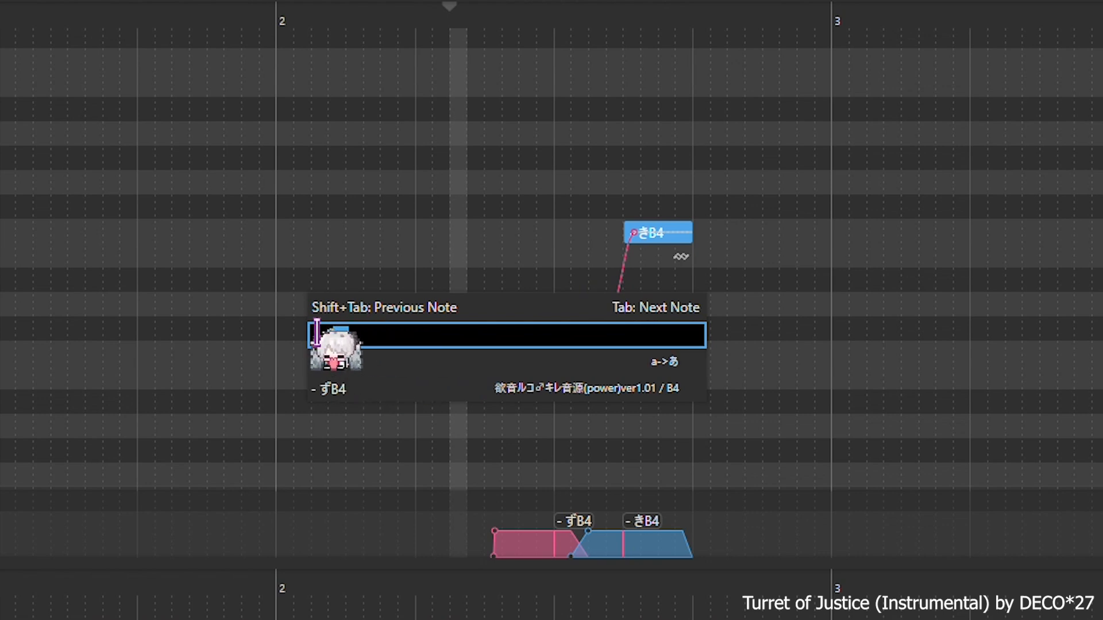
{"action": "left_click", "coordinate": [409, 331]}
{"action": "left_click_drag", "start_coordinate": [314, 336], "coordinate": [695, 324]}
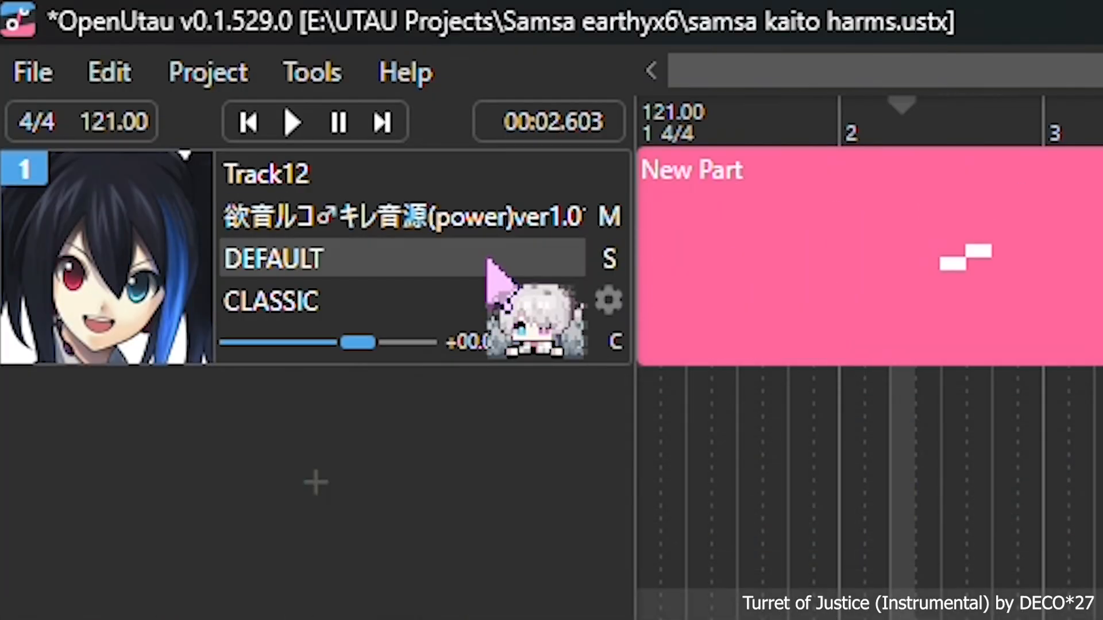
Switch the track to the Japanese VCV Phonemizer and reopen its part in the piano roll.
{"action": "left_click", "coordinate": [520, 267]}
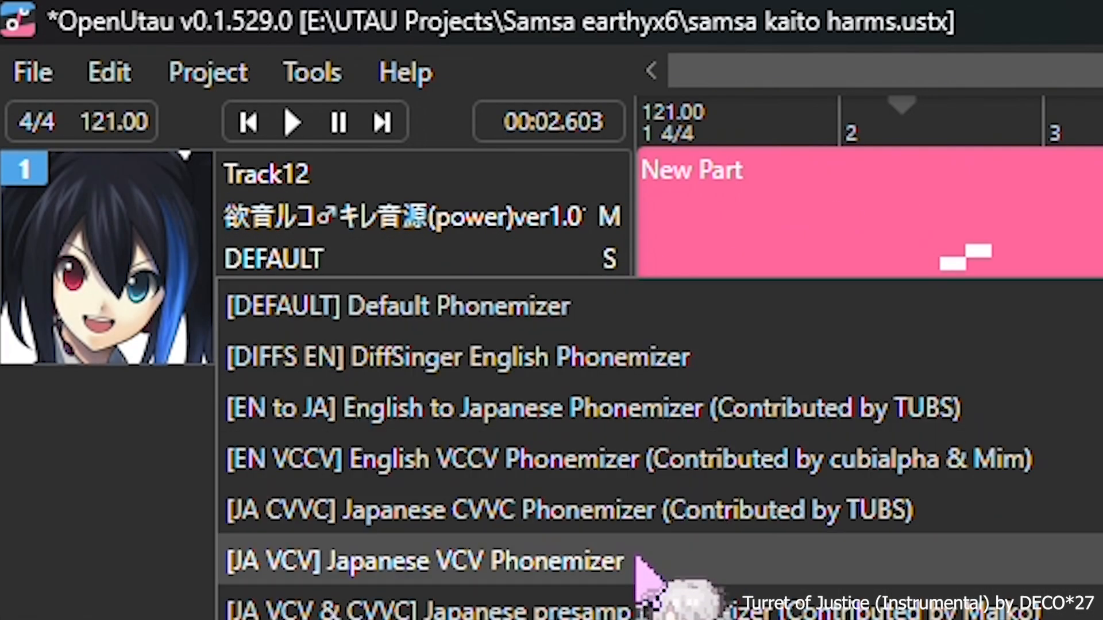
{"action": "left_click", "coordinate": [638, 560]}
{"action": "double_click", "coordinate": [1004, 253]}
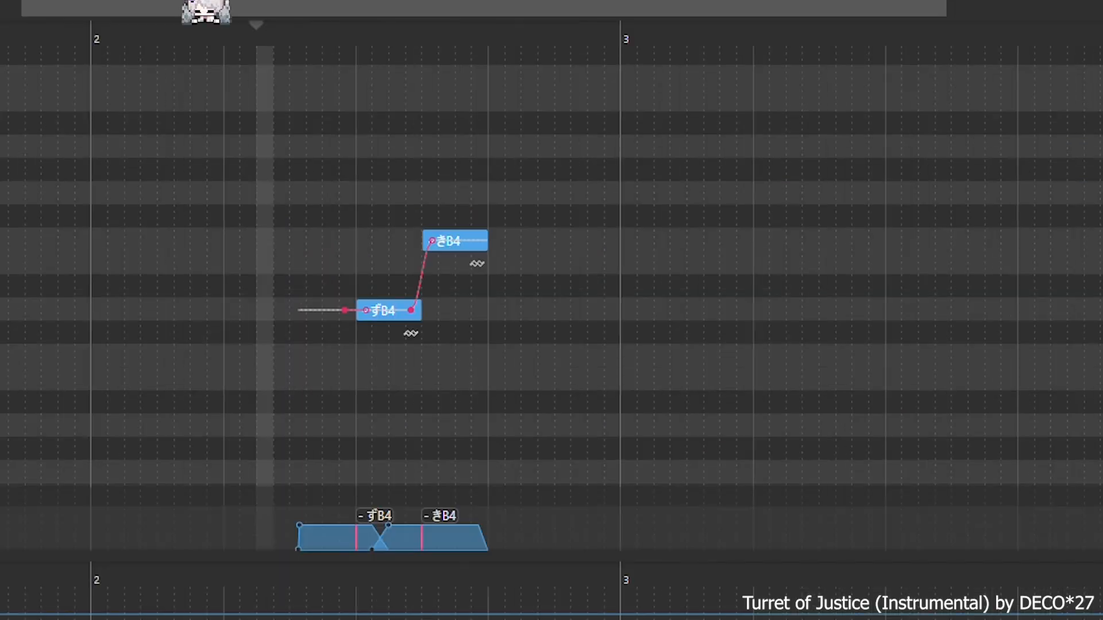
Set the lower note's lyric to zu and the upper note's to ki, and play the phrase.
{"action": "double_click", "coordinate": [401, 315]}
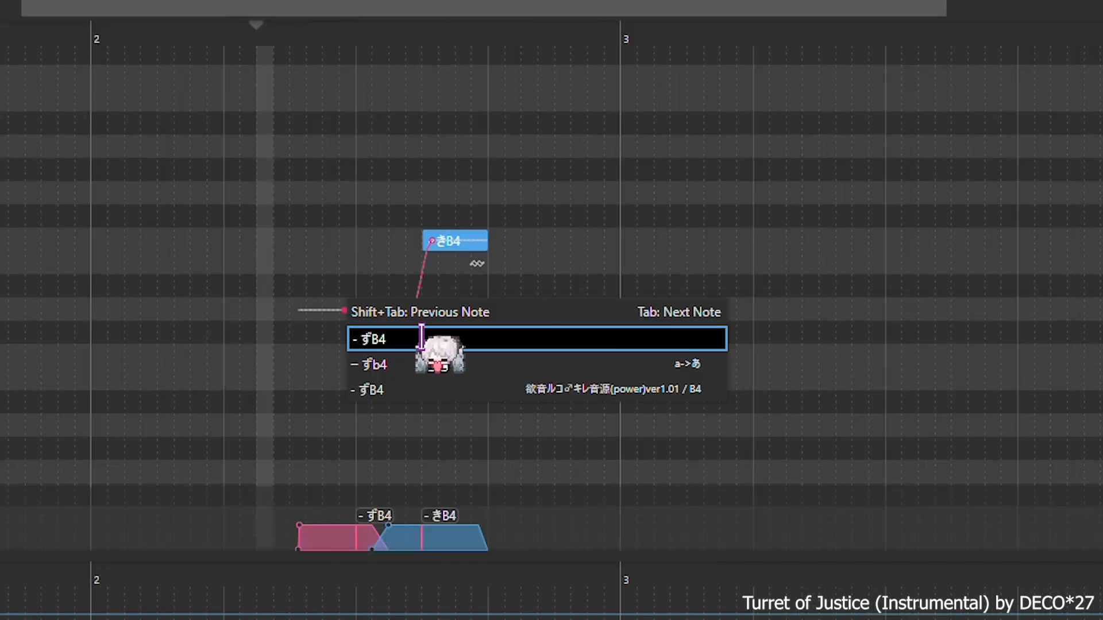
{"action": "type", "text": "zu"}
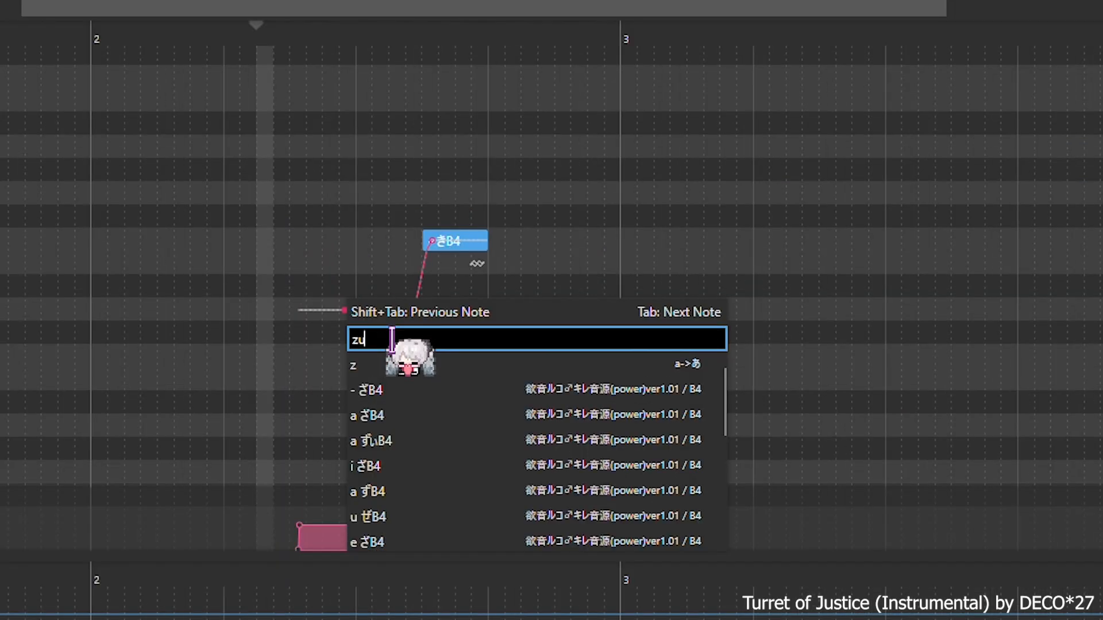
{"action": "key", "text": "Tab"}
{"action": "type", "text": "ki"}
{"action": "key", "text": "Return"}
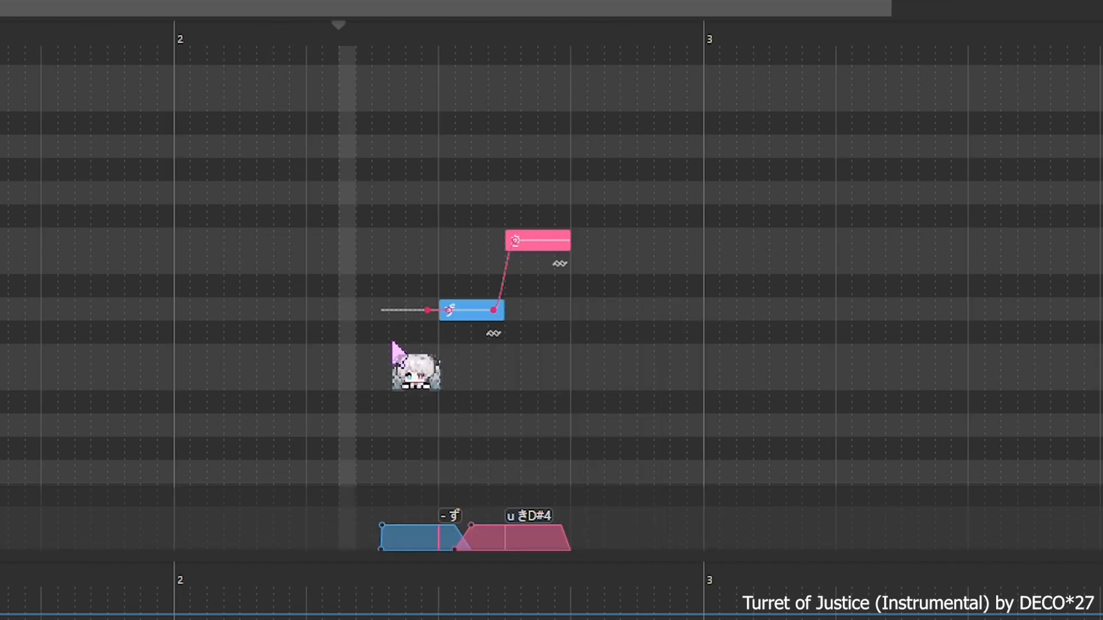
{"action": "key", "text": "space"}
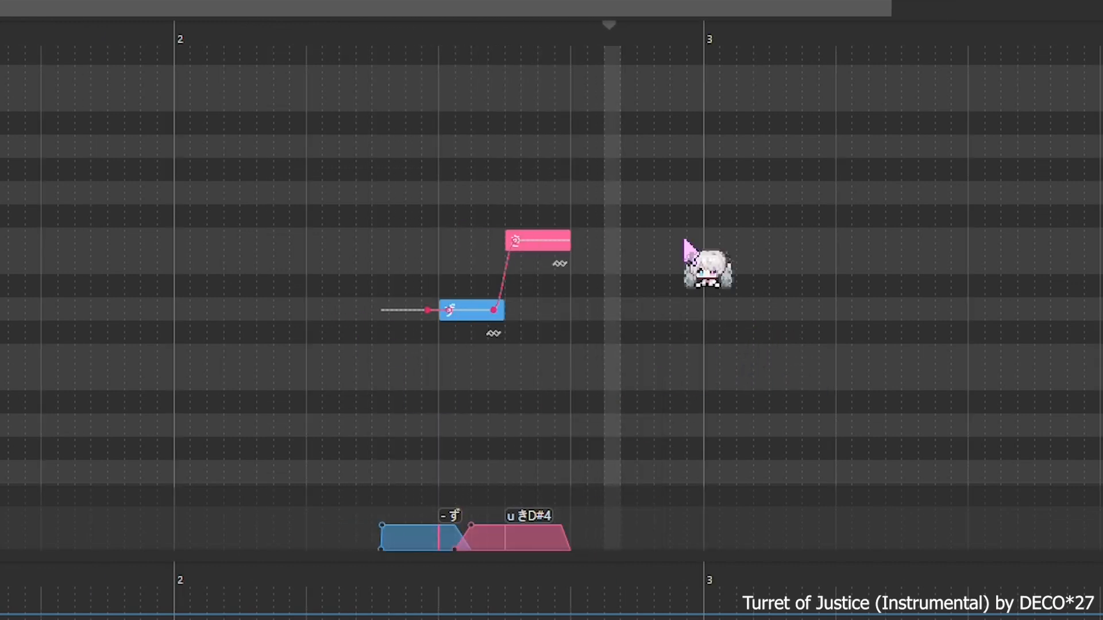
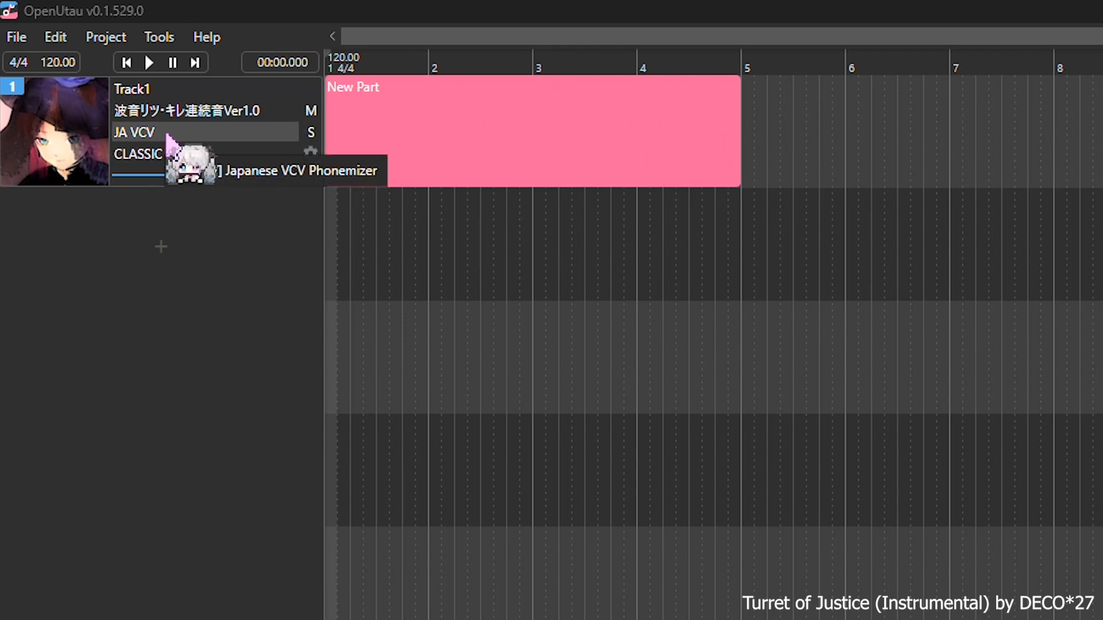
Examine the phonemizers available for the track, including the additional ones grouped by language such as Spanish and Italian.
{"action": "left_click", "coordinate": [167, 135]}
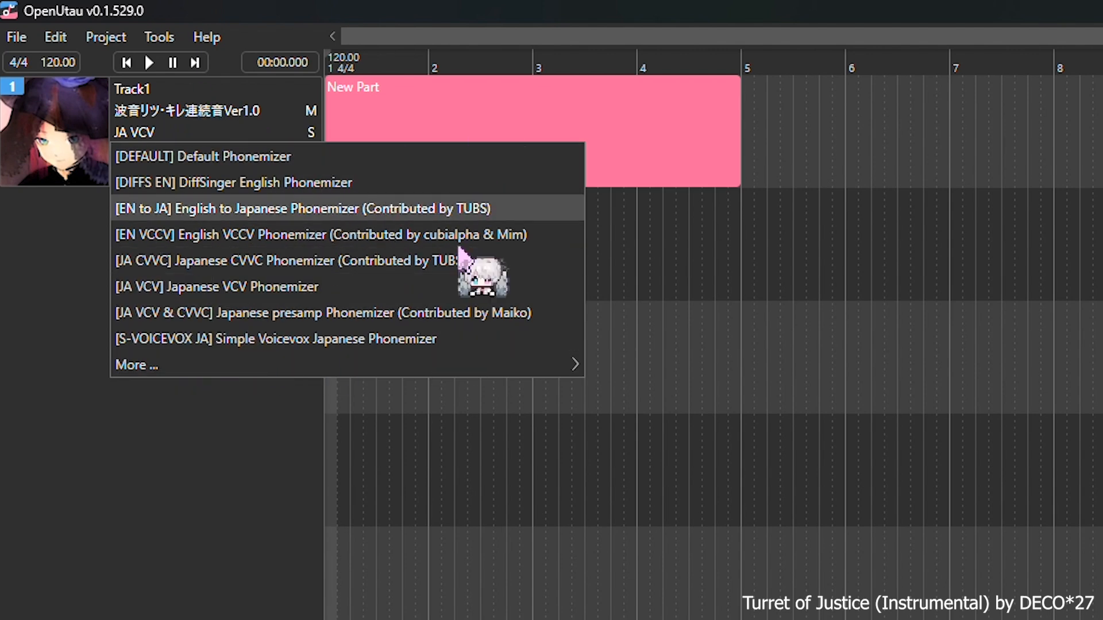
{"action": "mouse_move", "coordinate": [247, 368]}
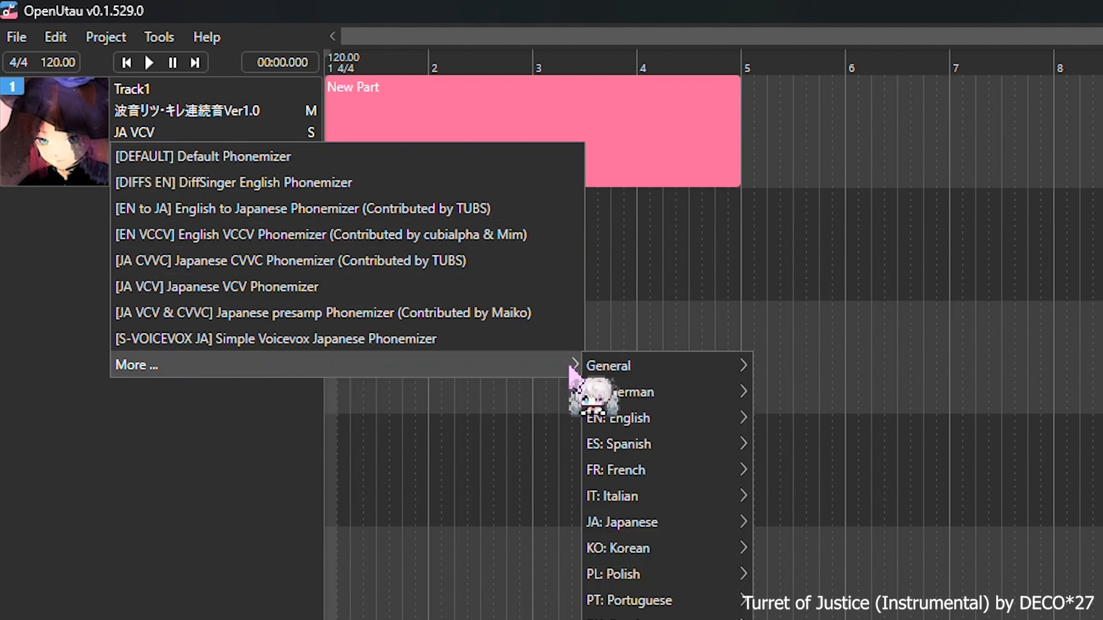
{"action": "mouse_move", "coordinate": [690, 367]}
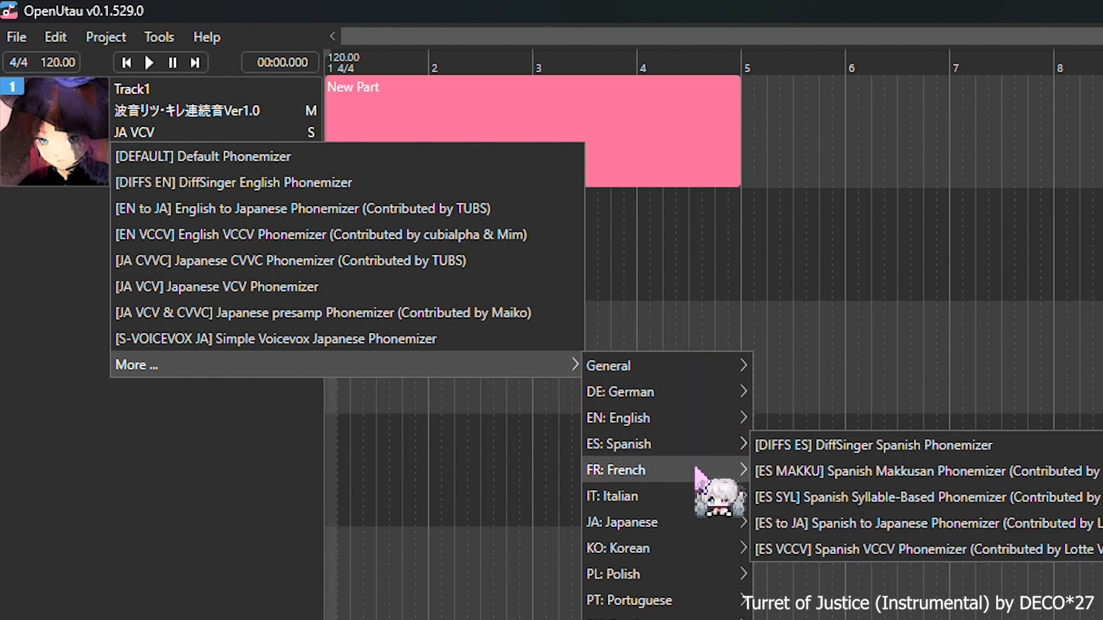
{"action": "mouse_move", "coordinate": [696, 497]}
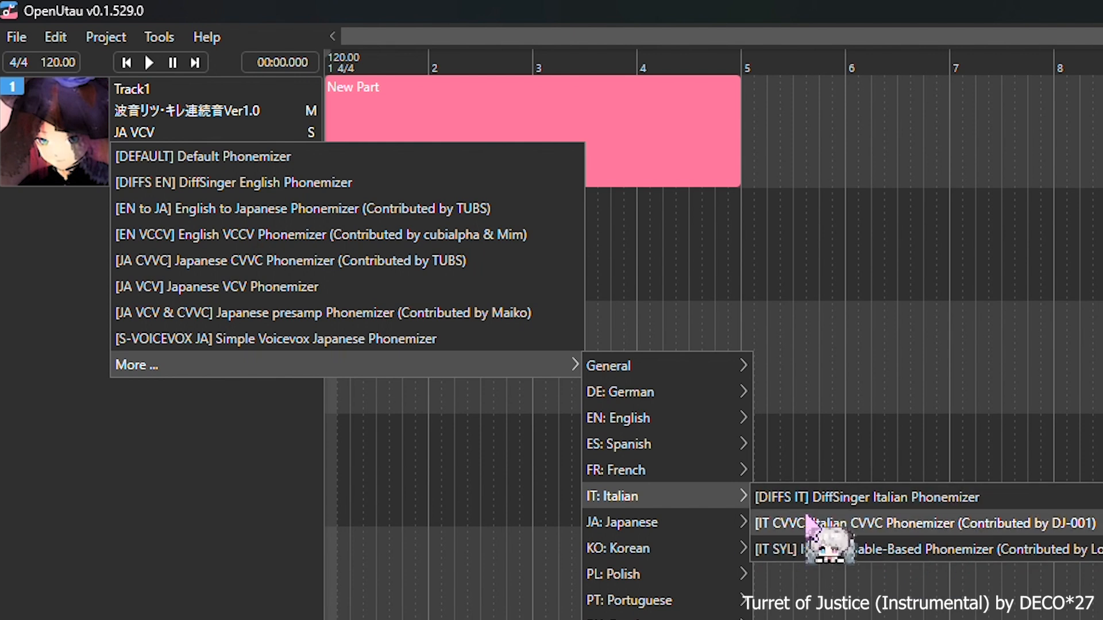
{"action": "left_click", "coordinate": [102, 425]}
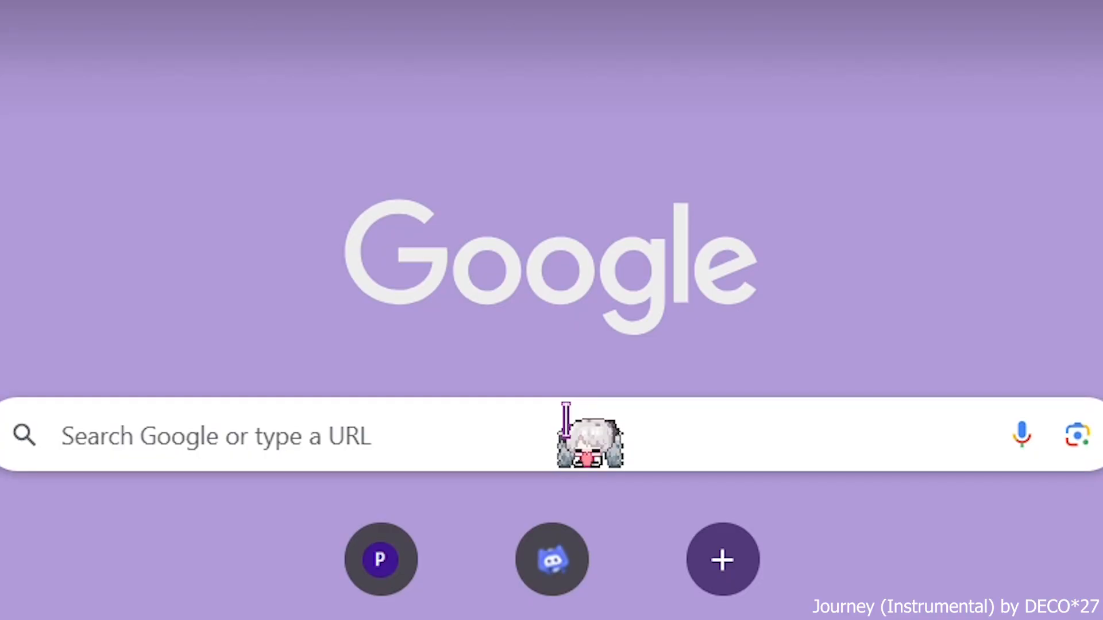
Switch to the web browser and search Google for yamine renri.
{"action": "left_click", "coordinate": [564, 425]}
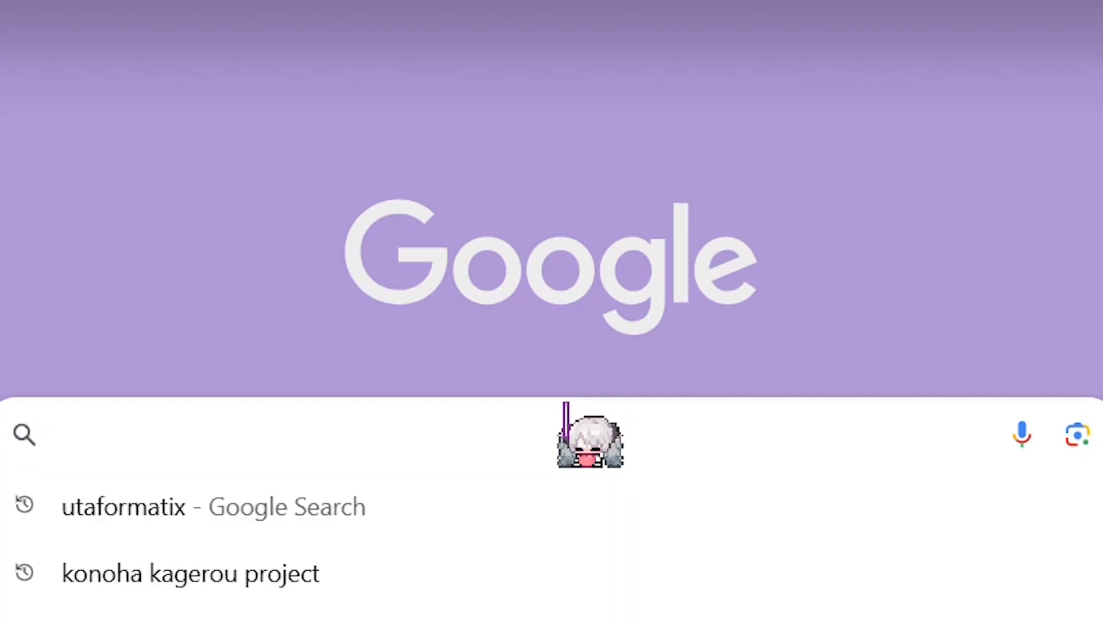
{"action": "type", "text": "yamine "}
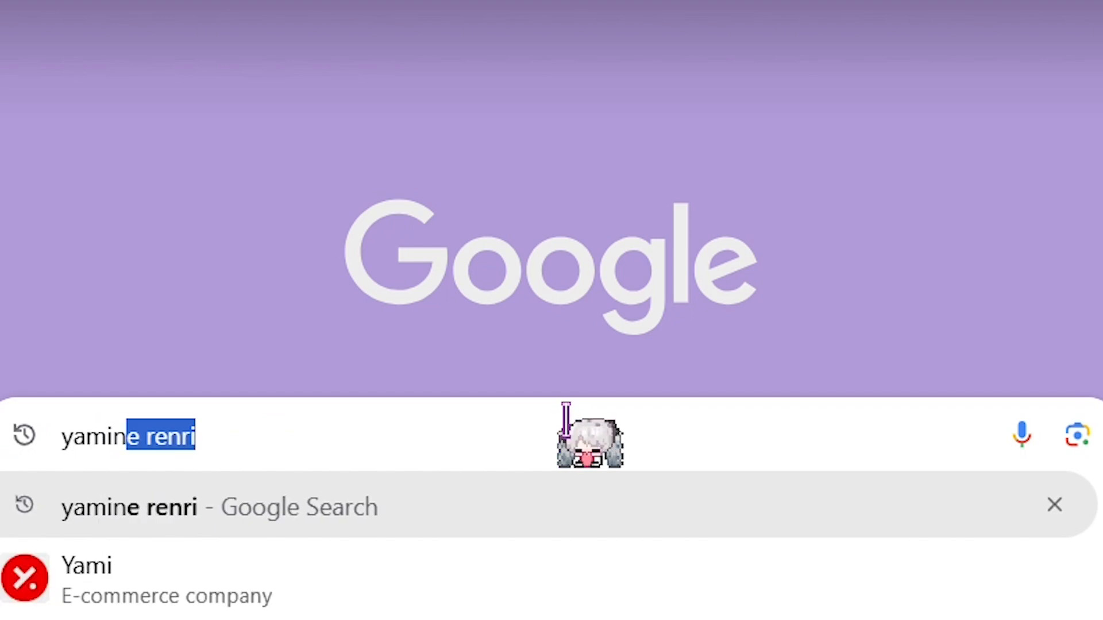
{"action": "type", "text": "renri"}
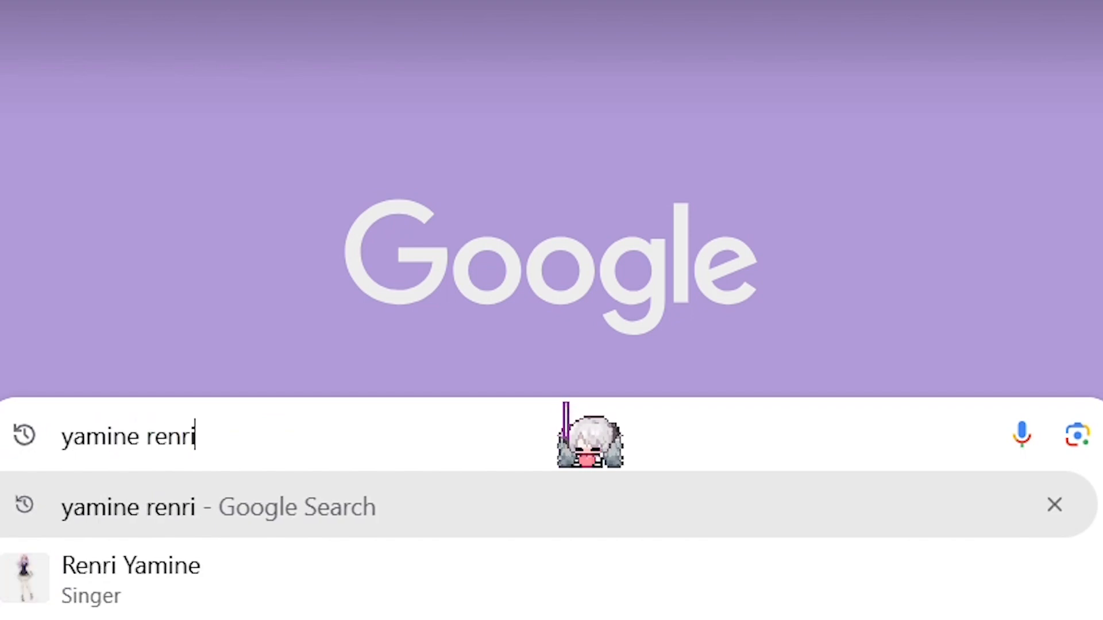
{"action": "key", "text": "Return"}
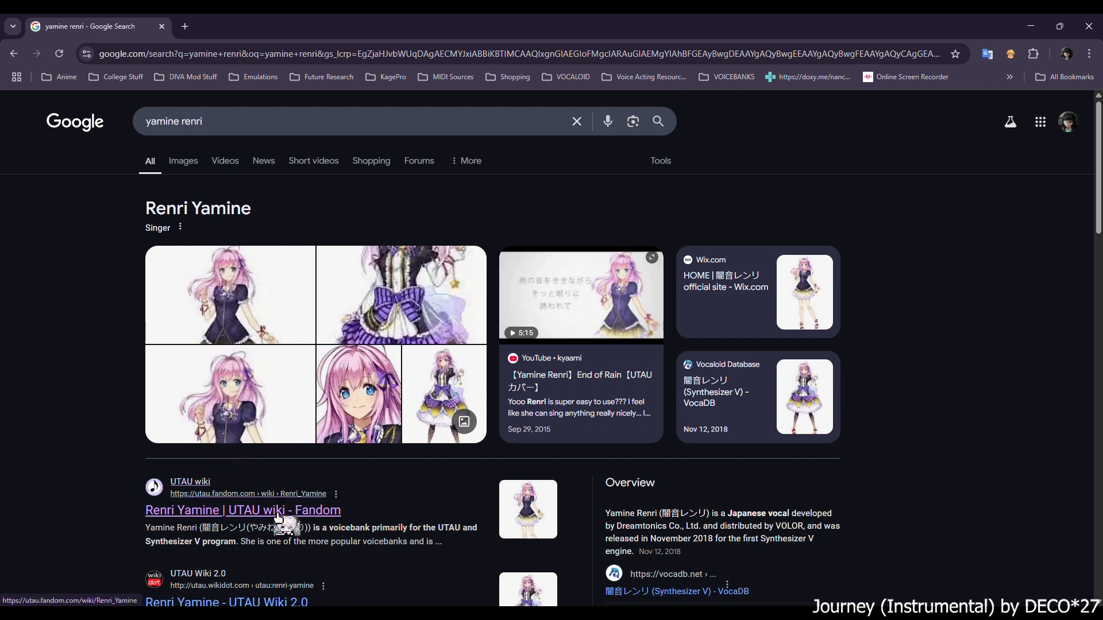
Open the Renri Yamine page on the UTAU wiki and follow its source link to the voicebank's official website.
{"action": "left_click", "coordinate": [277, 520]}
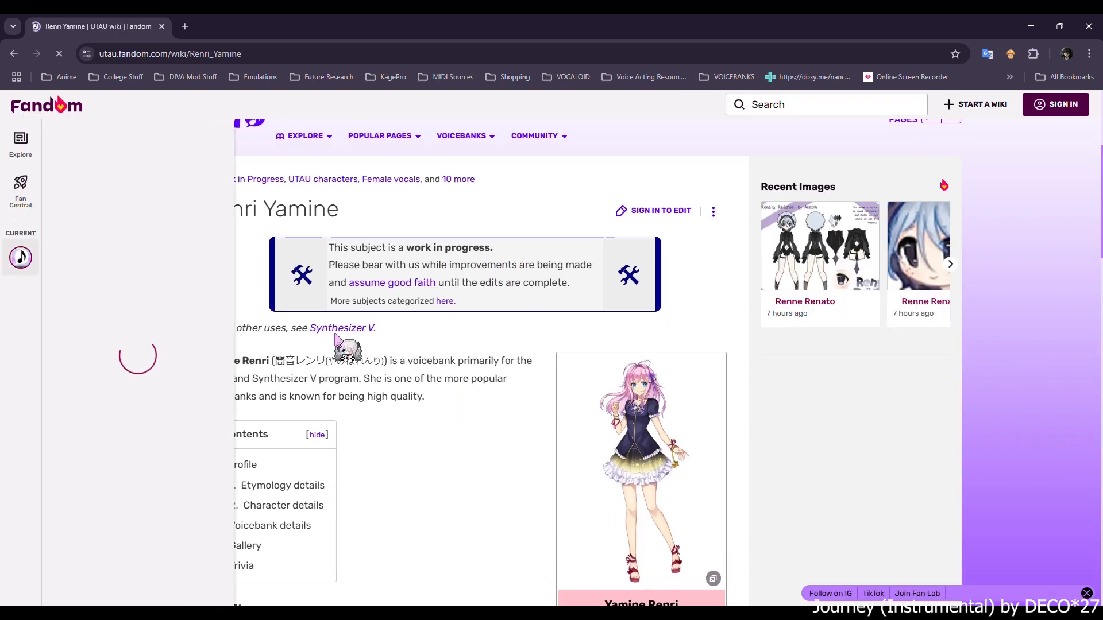
{"action": "scroll", "coordinate": [438, 321], "scroll_direction": "down", "scroll_amount": 5}
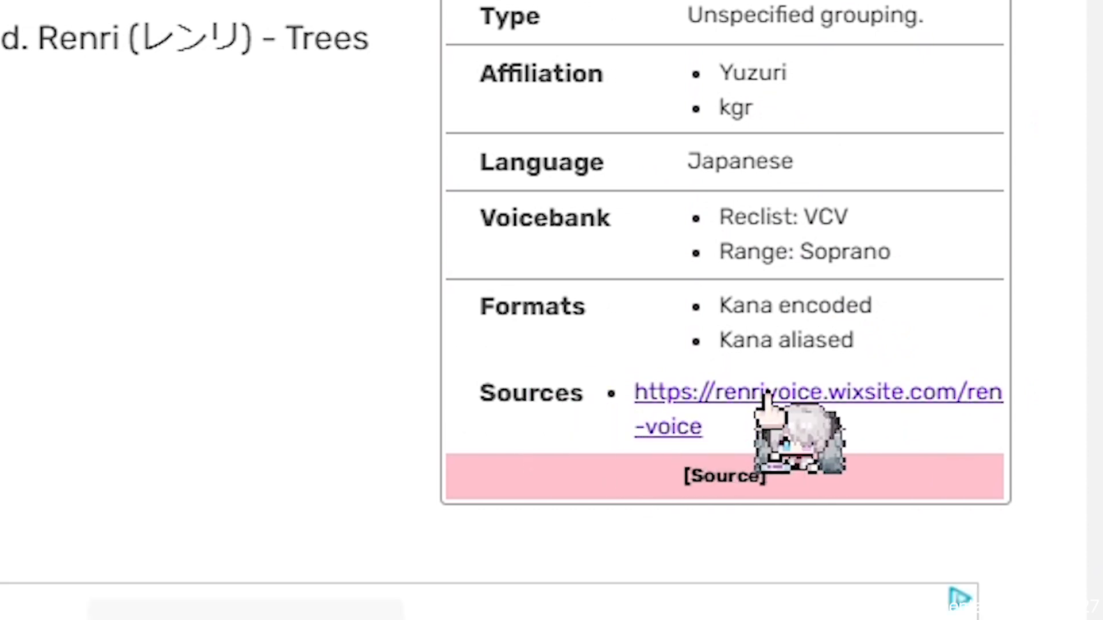
{"action": "left_click", "coordinate": [738, 404]}
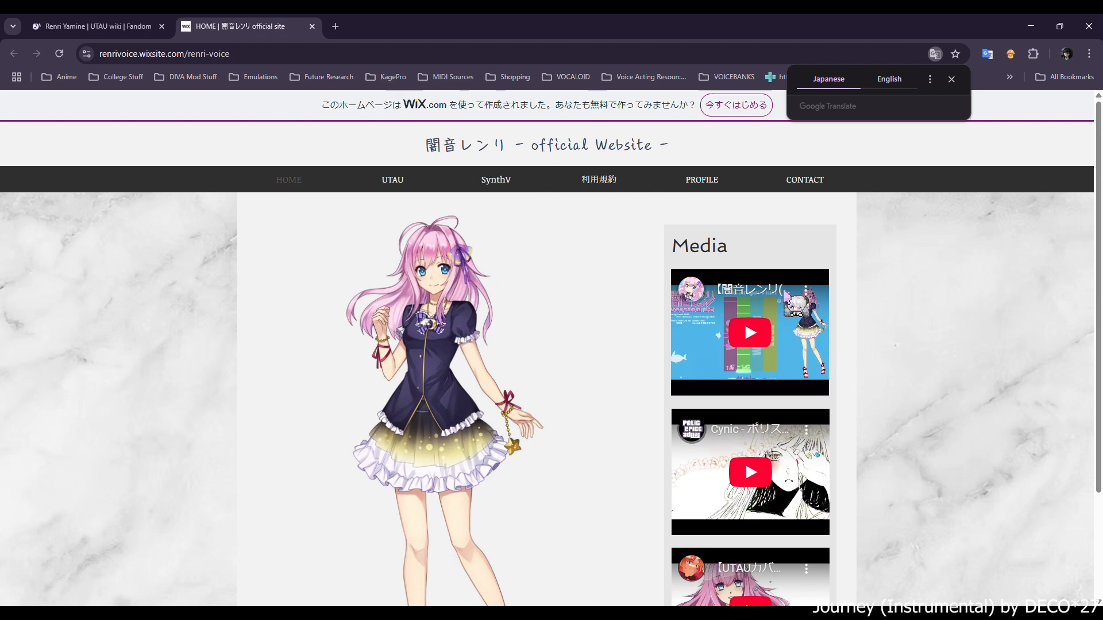
Go to the site's UTAU download page and download the Normal (通常音源) voicebank.
{"action": "scroll", "coordinate": [605, 253], "scroll_direction": "down", "scroll_amount": 1}
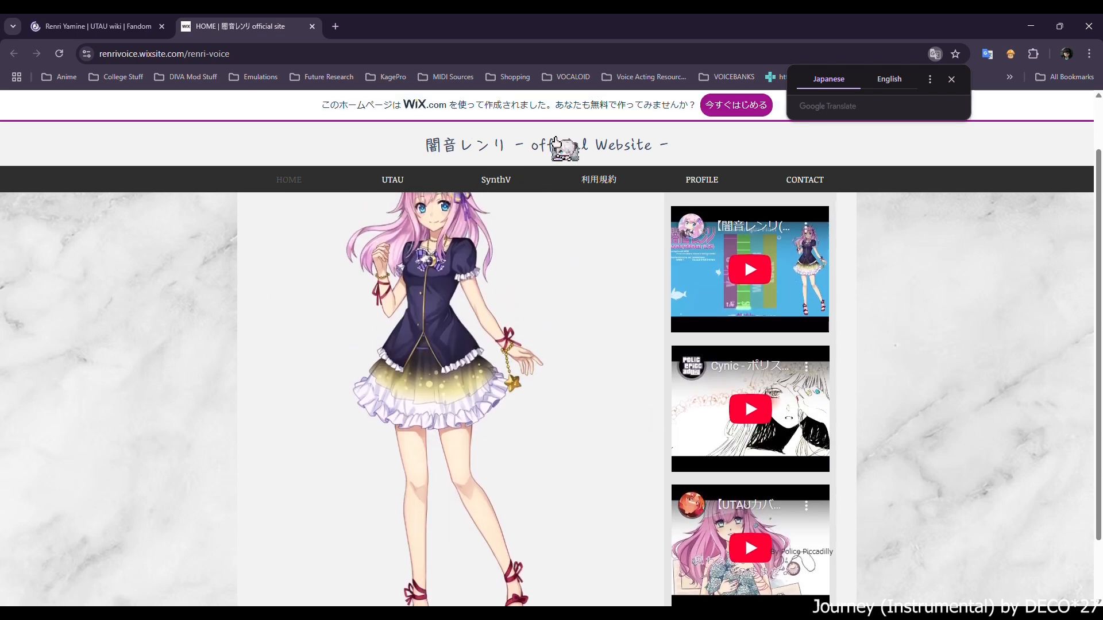
{"action": "scroll", "coordinate": [556, 369], "scroll_direction": "up", "scroll_amount": 1}
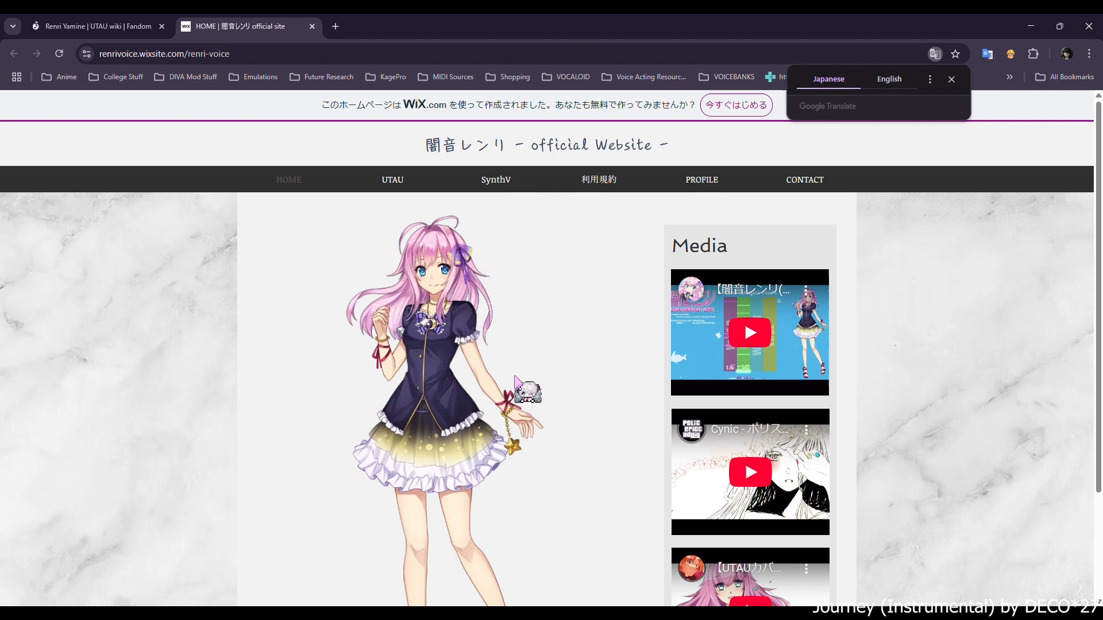
{"action": "left_click", "coordinate": [401, 184]}
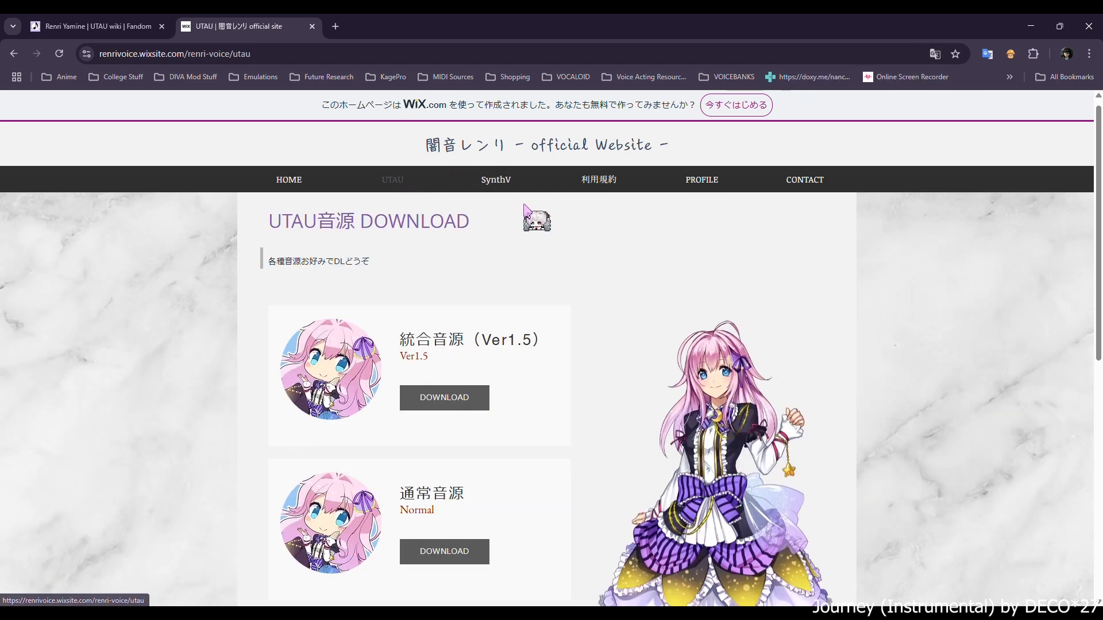
{"action": "scroll", "coordinate": [641, 282], "scroll_direction": "down", "scroll_amount": 1}
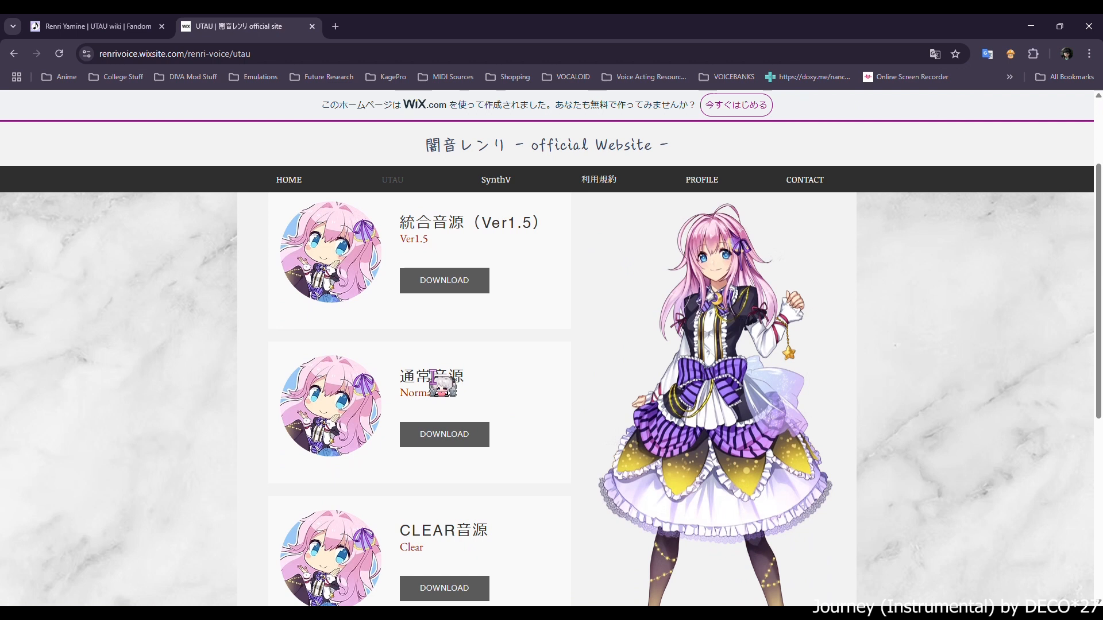
{"action": "left_click", "coordinate": [443, 442]}
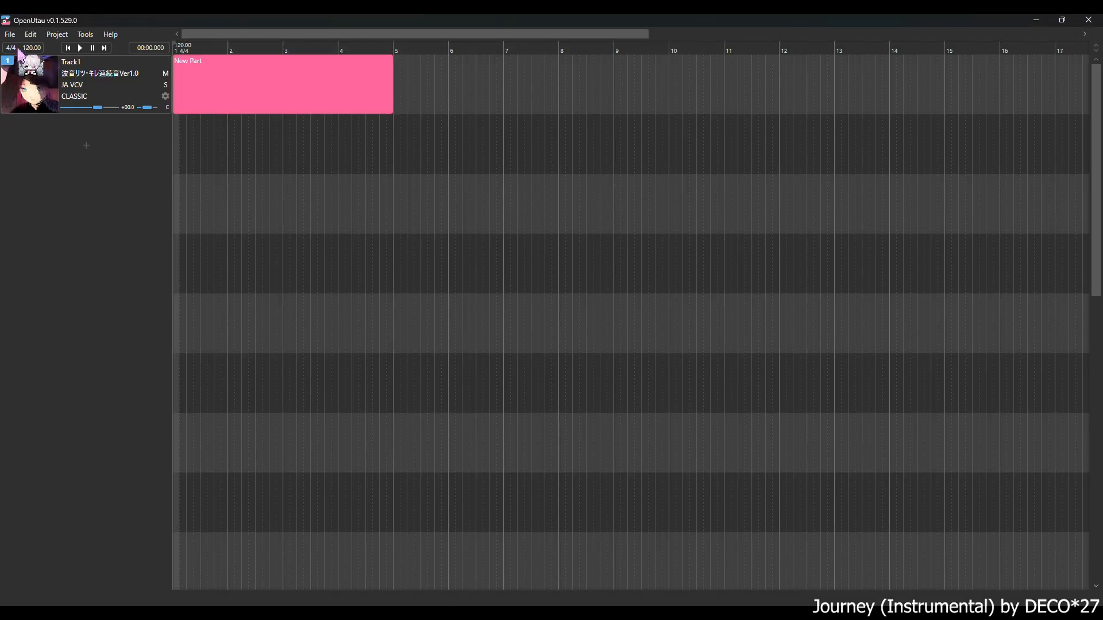
Switch back to OpenUtau and start a new project without saving the current one.
{"action": "left_click", "coordinate": [13, 35]}
{"action": "left_click", "coordinate": [18, 48]}
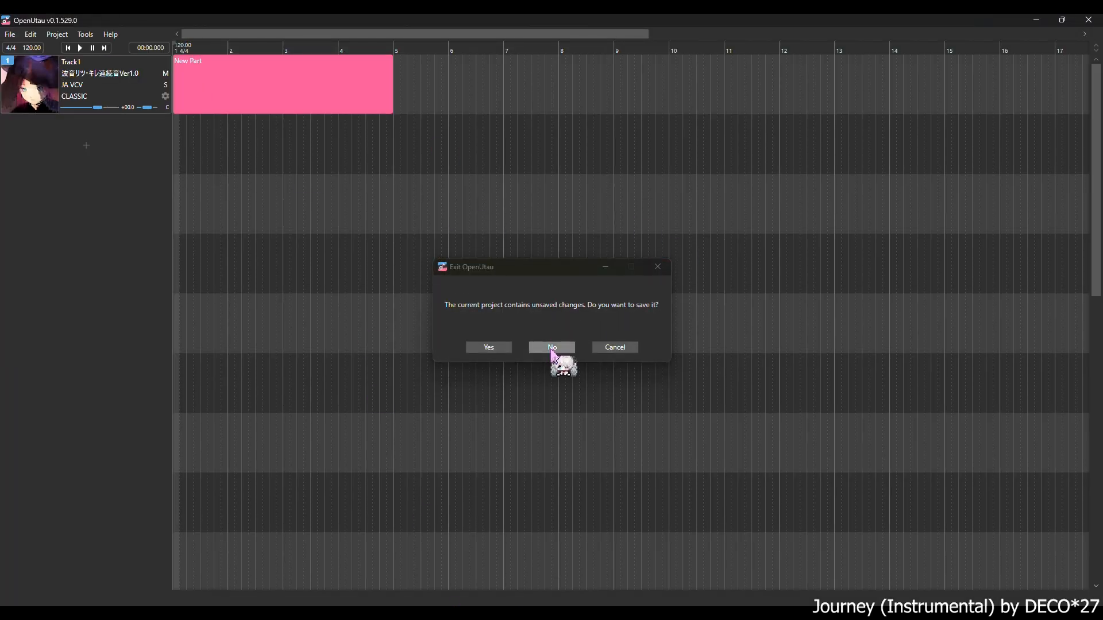
{"action": "left_click", "coordinate": [551, 348]}
Start installing a singer from the yaminerenri_1.0 archive in the Downloads folder.
{"action": "left_click", "coordinate": [56, 35]}
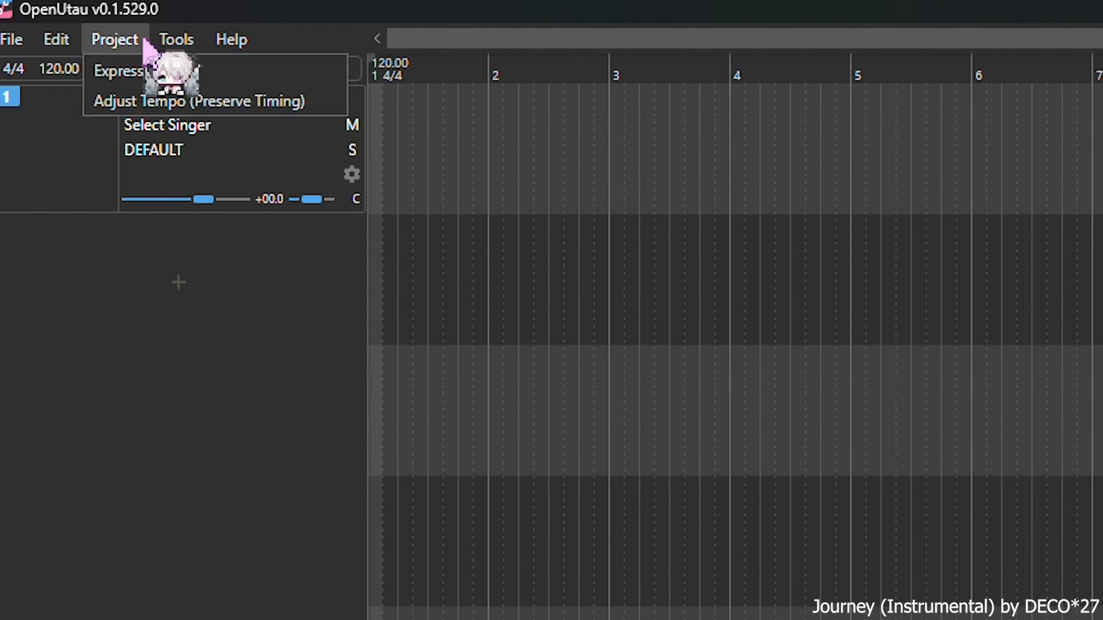
{"action": "mouse_move", "coordinate": [191, 40]}
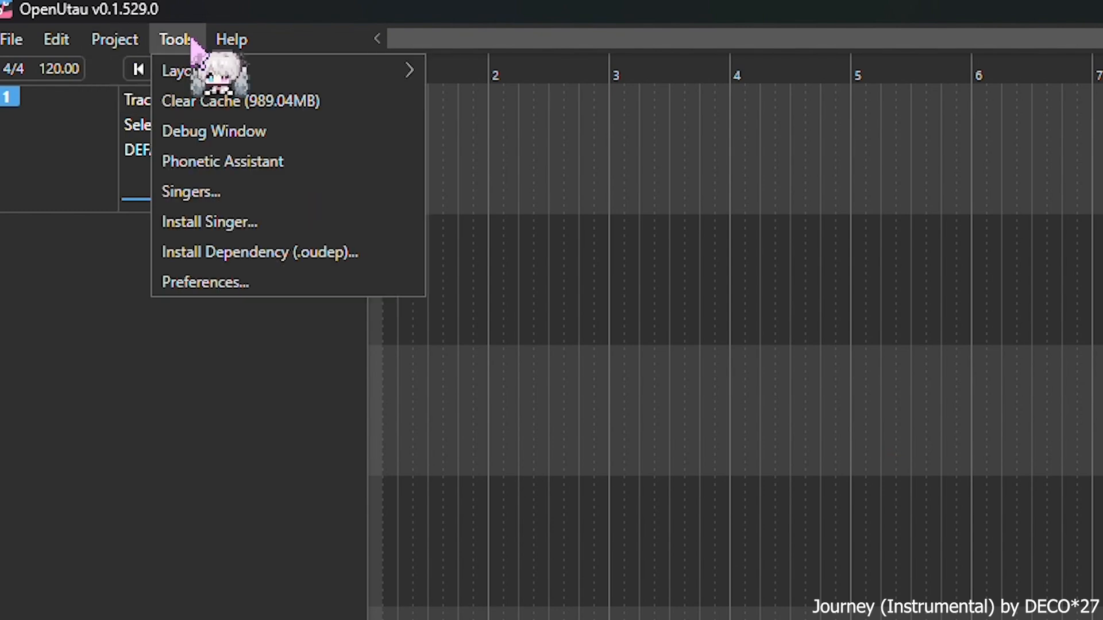
{"action": "left_click", "coordinate": [210, 223]}
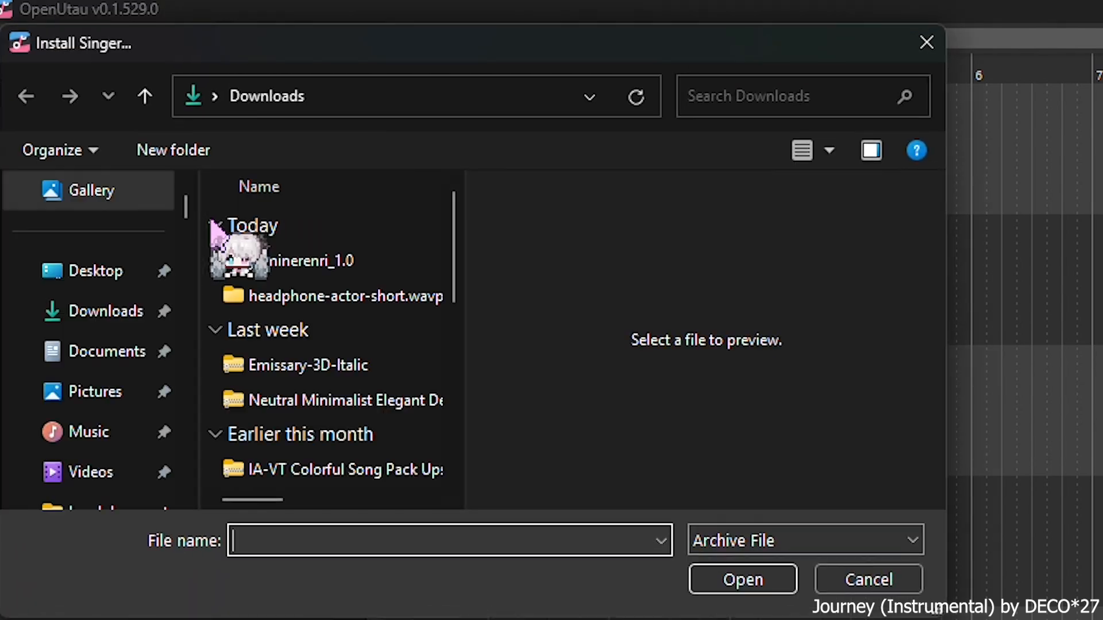
{"action": "left_click", "coordinate": [310, 262]}
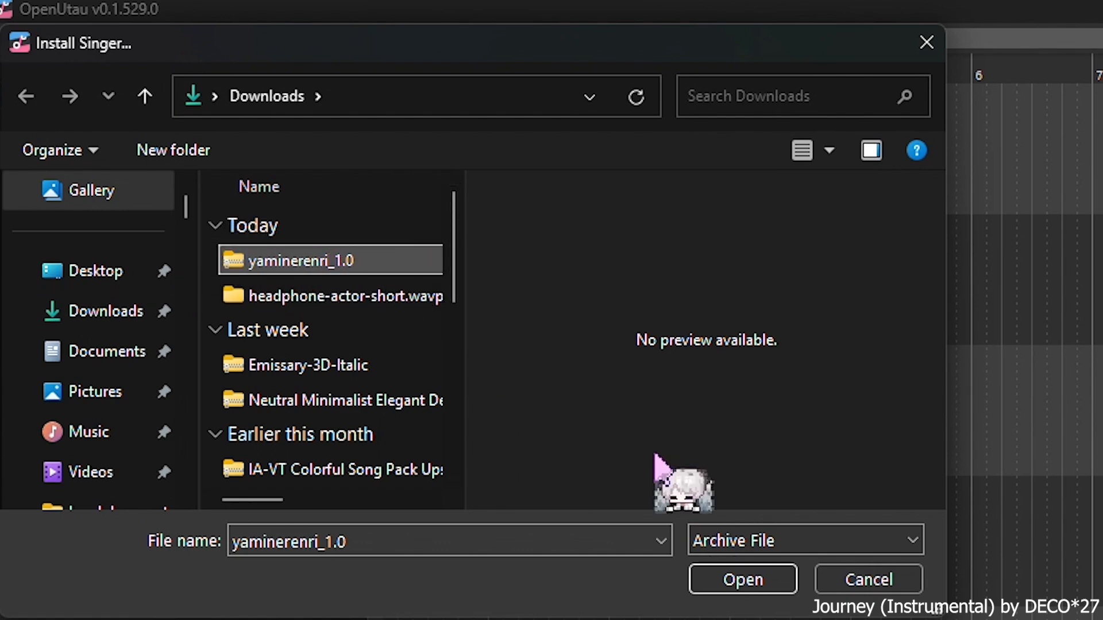
{"action": "left_click", "coordinate": [756, 576]}
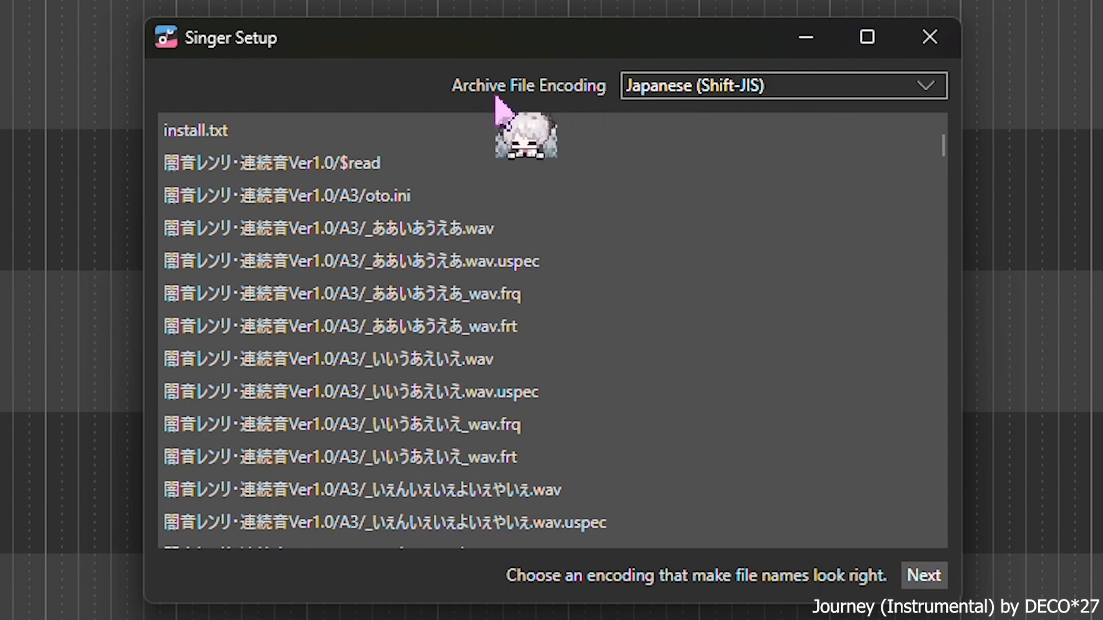
Preview the archive's file names in Chinese Traditional (Big5), restore the archive encoding to Japanese (Shift-JIS) and continue the singer setup.
{"action": "left_click", "coordinate": [753, 97]}
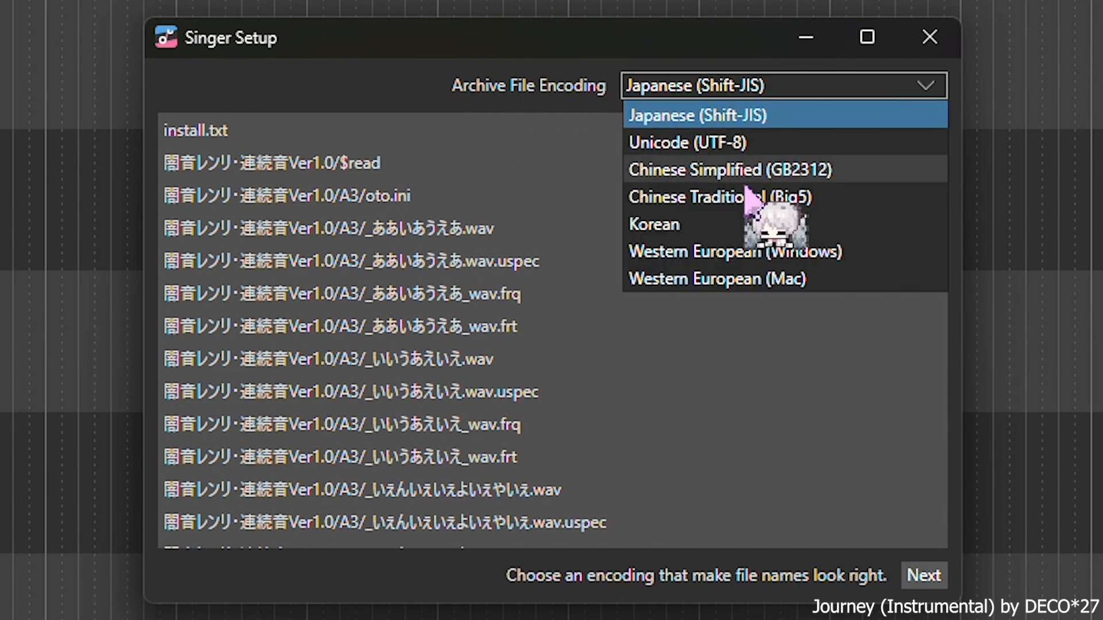
{"action": "left_click", "coordinate": [732, 192]}
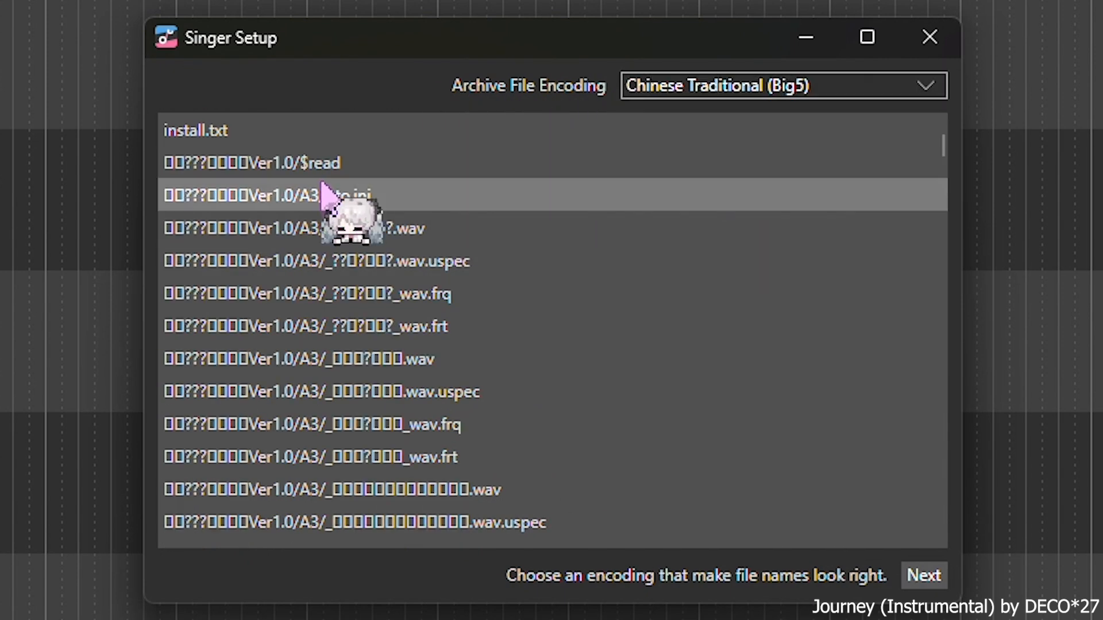
{"action": "left_click", "coordinate": [756, 92]}
{"action": "left_click", "coordinate": [748, 114]}
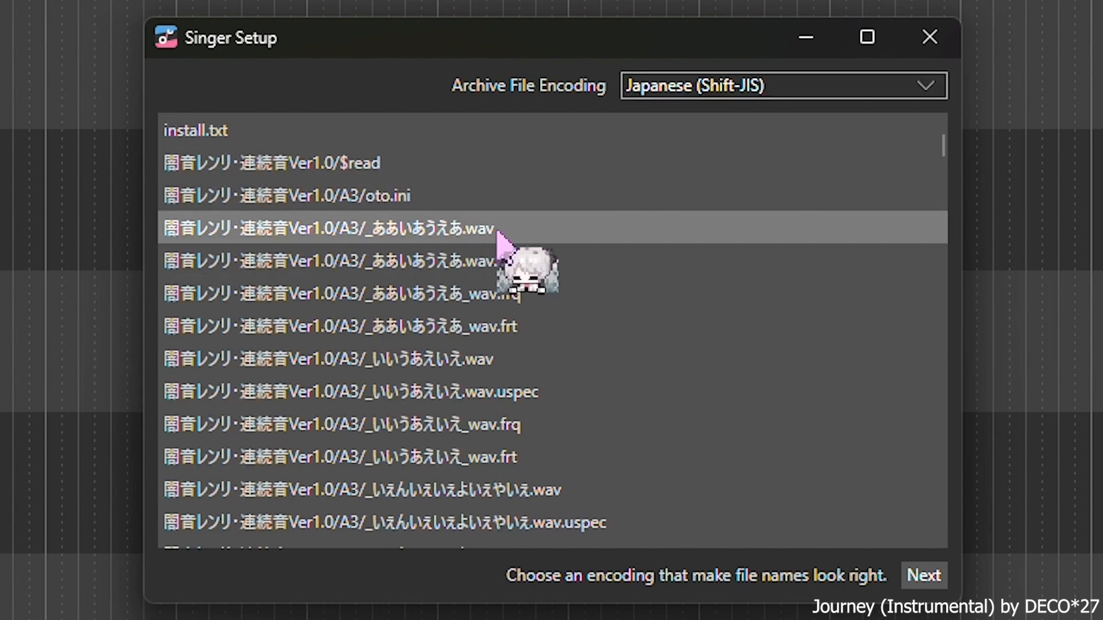
{"action": "left_click", "coordinate": [922, 575]}
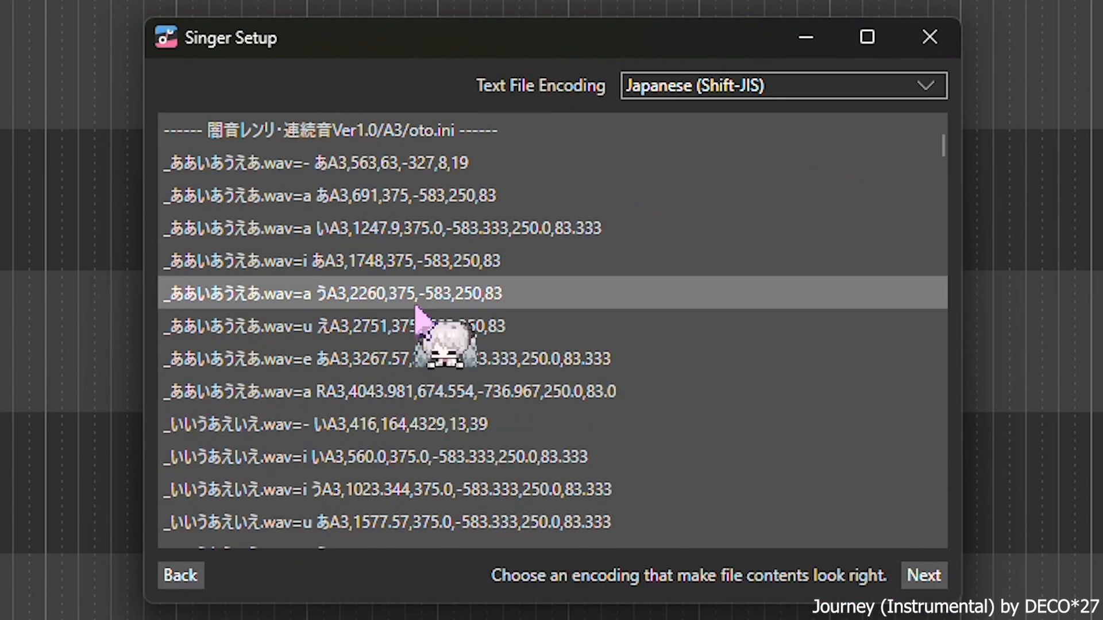
Check the file contents with the Japanese (Shift-JIS) text encoding, and install the voicebank with singer type utau.
{"action": "scroll", "coordinate": [498, 352], "scroll_direction": "down", "scroll_amount": 10}
{"action": "scroll", "coordinate": [495, 342], "scroll_direction": "down", "scroll_amount": 5}
{"action": "scroll", "coordinate": [496, 342], "scroll_direction": "up", "scroll_amount": 20}
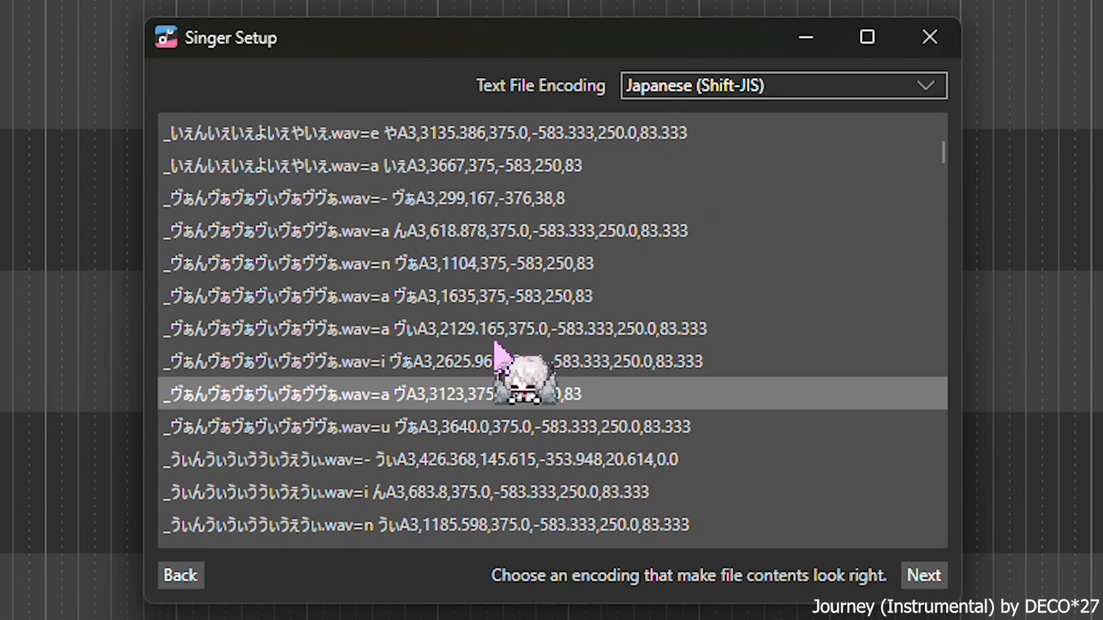
{"action": "scroll", "coordinate": [569, 494], "scroll_direction": "up", "scroll_amount": 3}
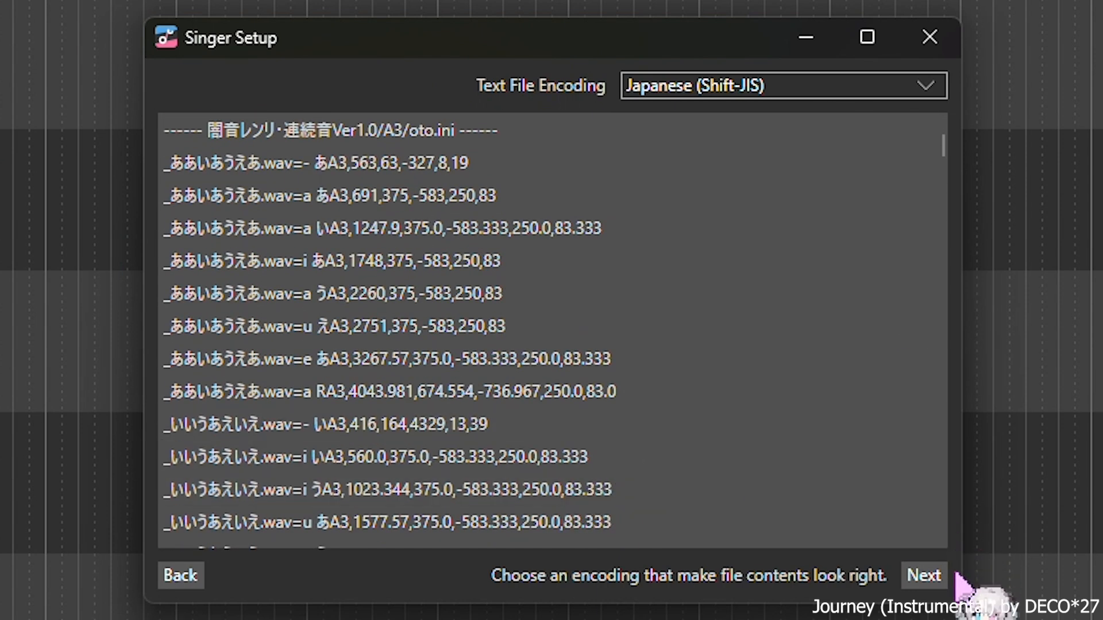
{"action": "left_click", "coordinate": [922, 575]}
{"action": "left_click", "coordinate": [510, 134]}
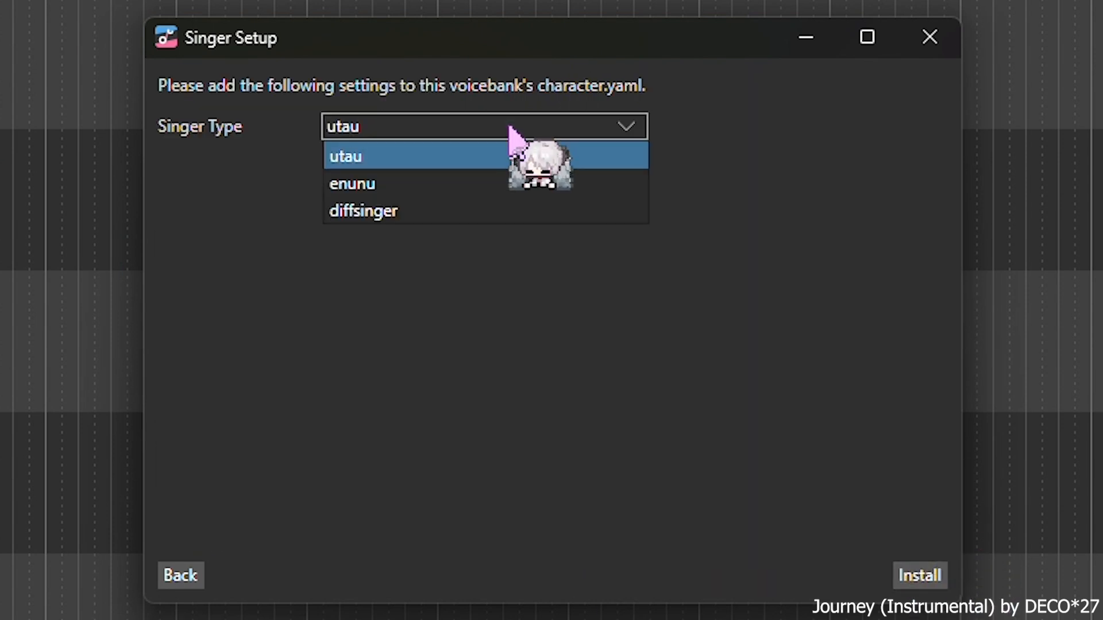
{"action": "left_click", "coordinate": [522, 163]}
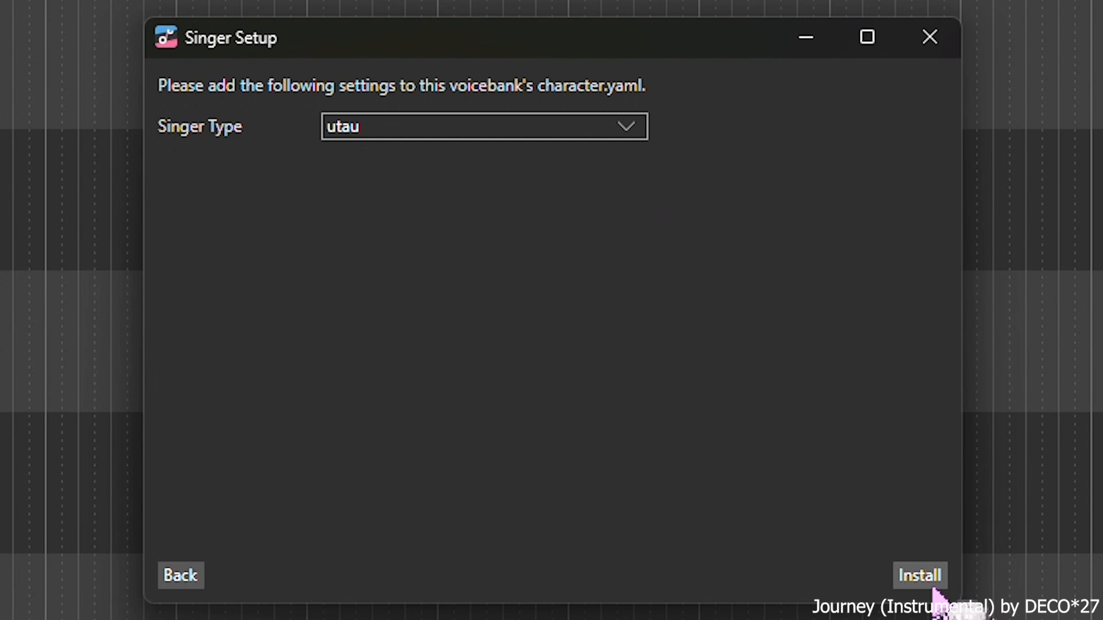
{"action": "left_click", "coordinate": [922, 577]}
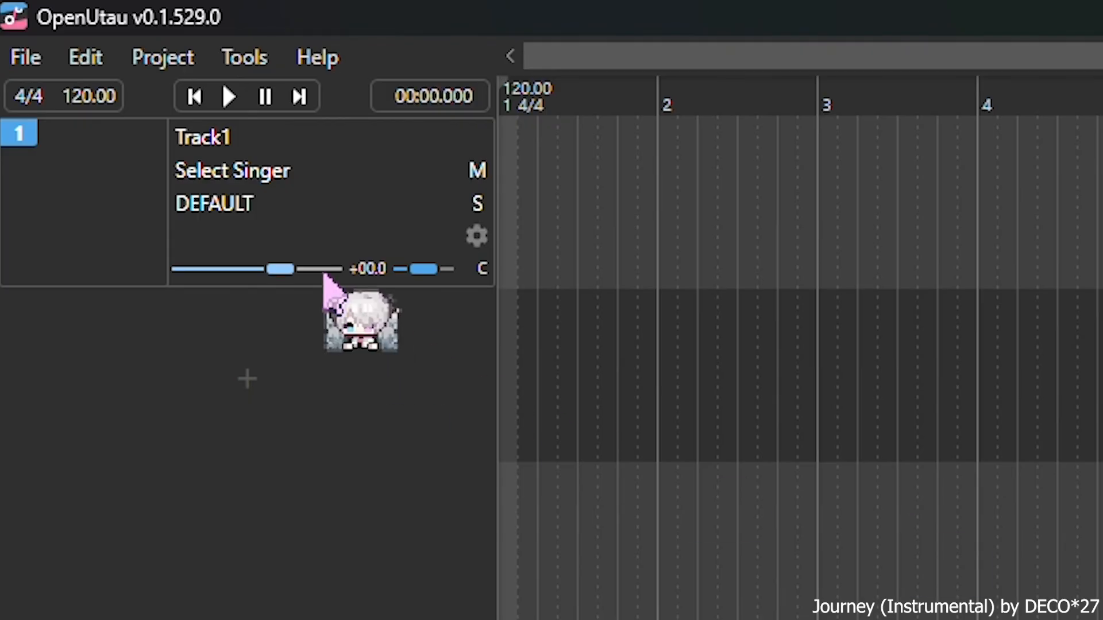
Open Track1's settings, examine the resampler and wavtool options, and close the settings.
{"action": "left_click", "coordinate": [107, 86]}
{"action": "left_click", "coordinate": [213, 238]}
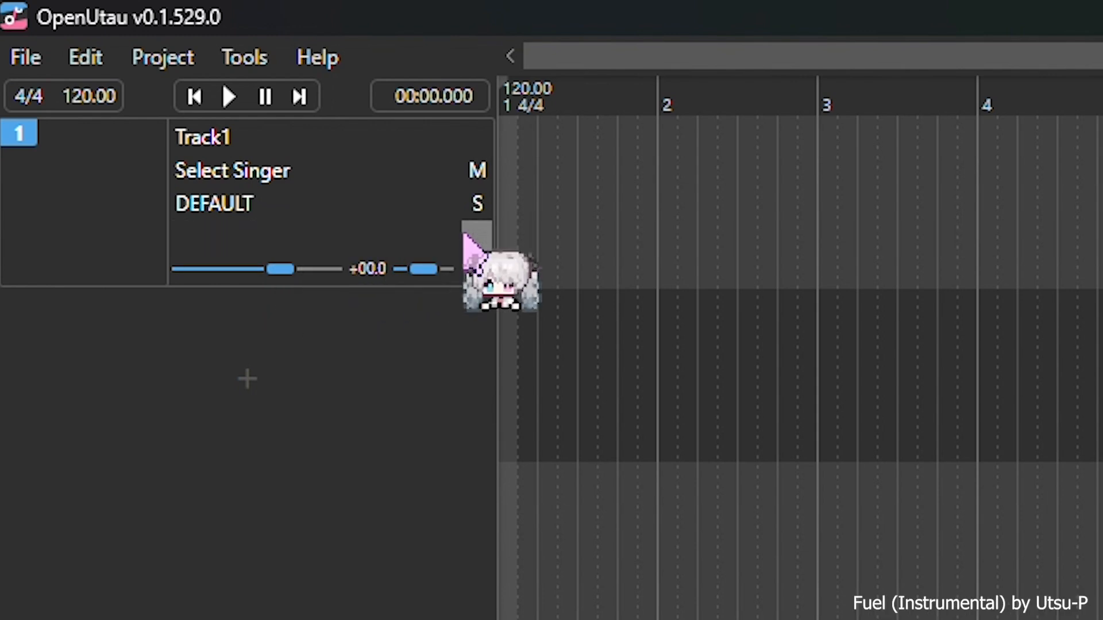
{"action": "left_click", "coordinate": [512, 203]}
{"action": "left_click", "coordinate": [178, 170]}
{"action": "left_click", "coordinate": [269, 208]}
{"action": "left_click", "coordinate": [293, 236]}
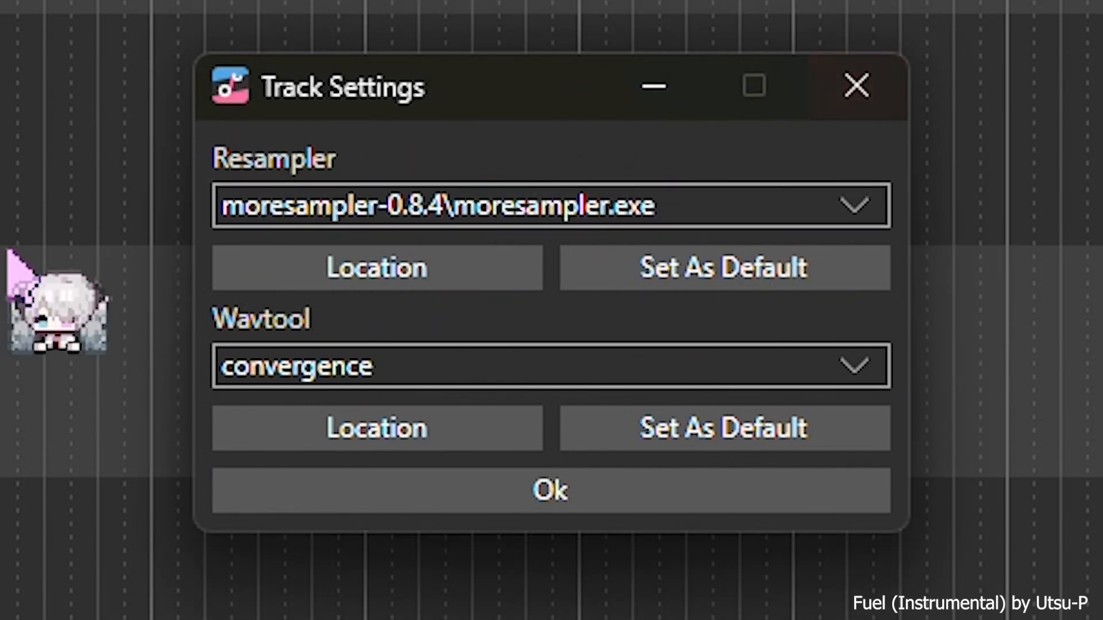
{"action": "left_click", "coordinate": [821, 75]}
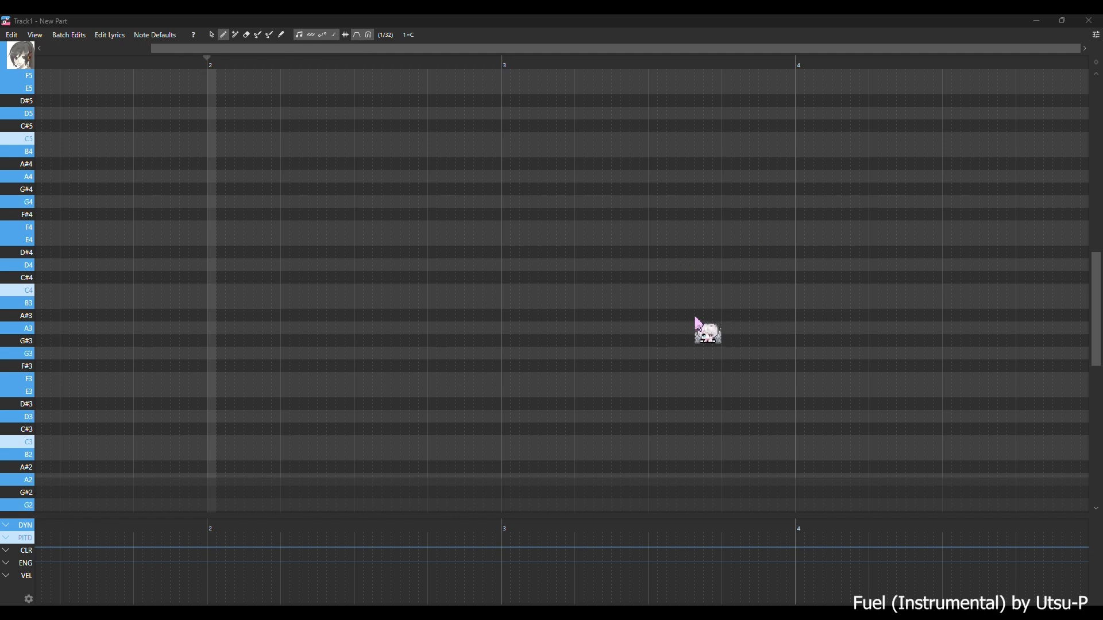
Paste the two copied notes, G4 and E4, at bar 2 and place the playhead just before them.
{"action": "left_click", "coordinate": [364, 273]}
{"action": "key", "text": "ctrl+z"}
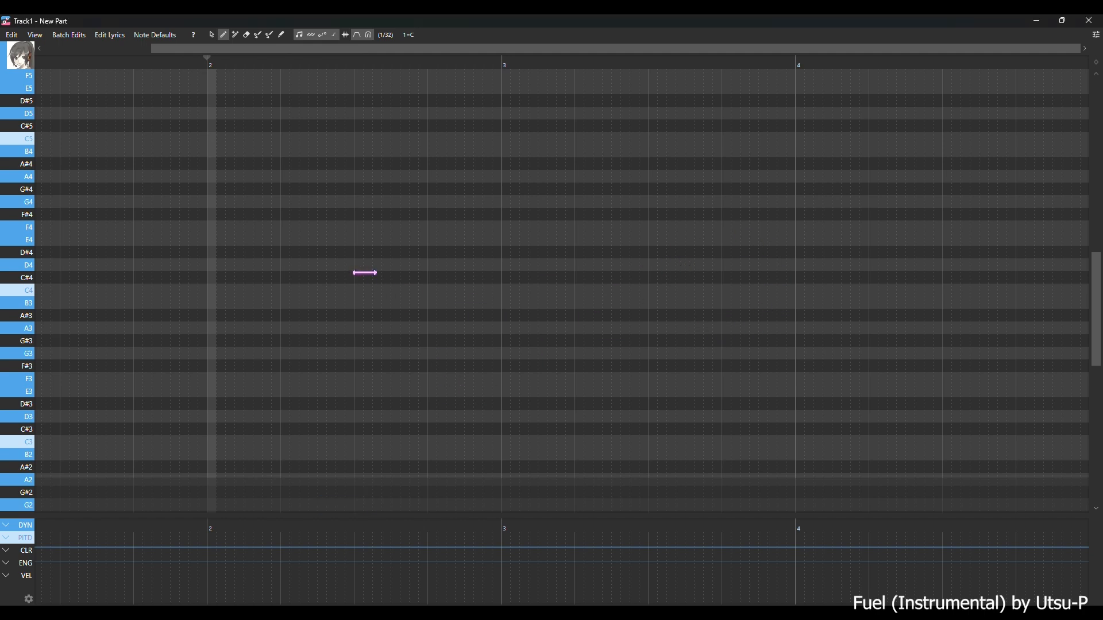
{"action": "key", "text": "ctrl+v"}
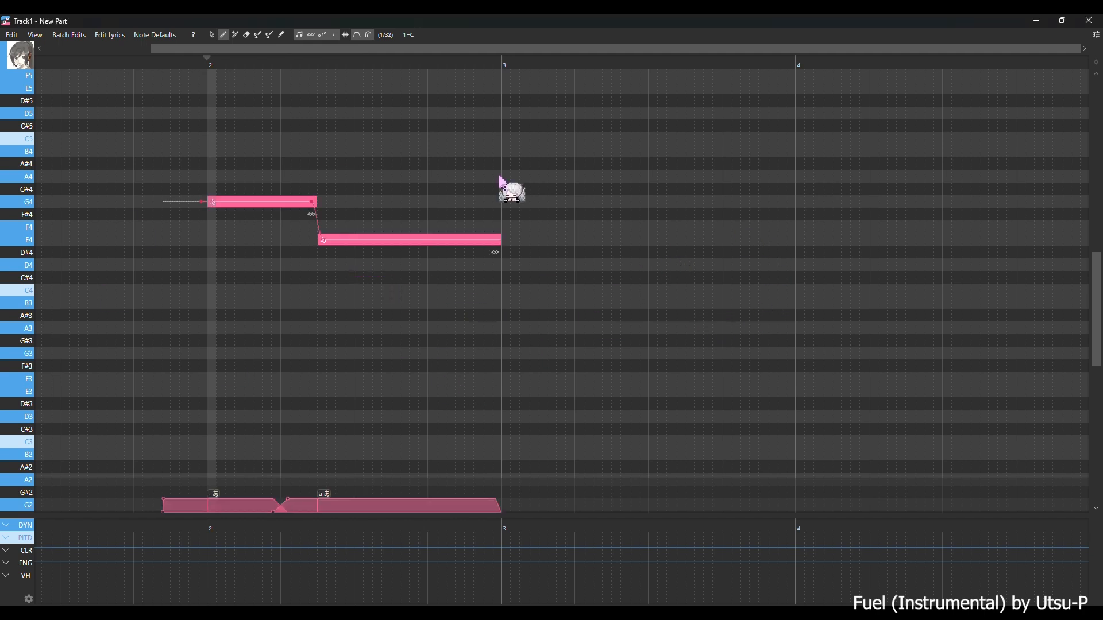
{"action": "left_click", "coordinate": [180, 60]}
Set the lyrics of the two notes to "se" and "ga" and play the phrase.
{"action": "key", "text": "Return"}
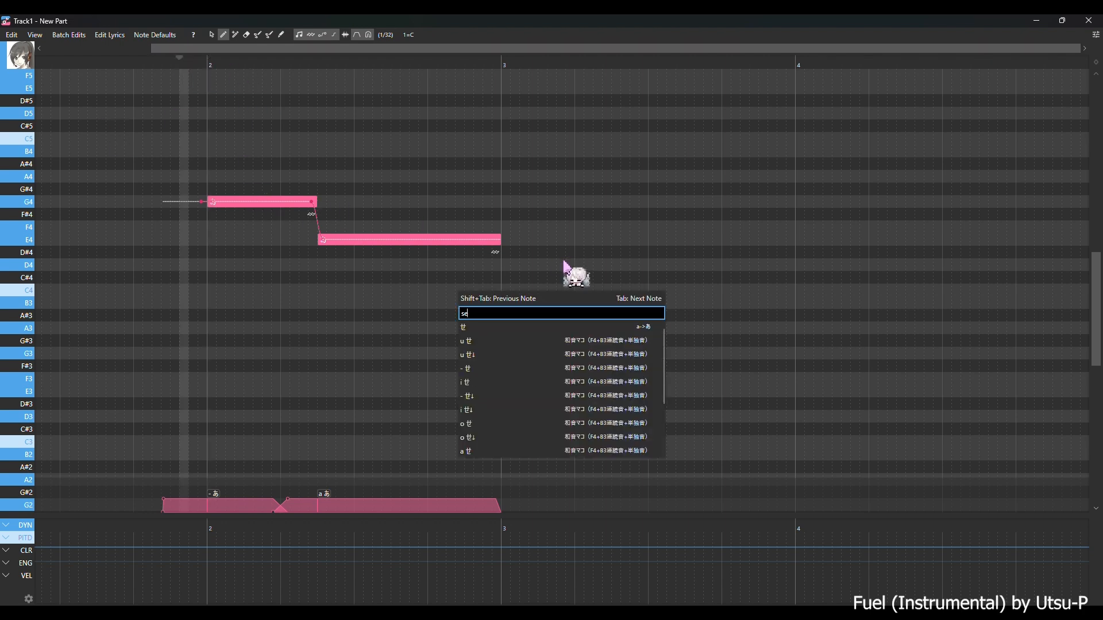
{"action": "type", "text": "se"}
{"action": "key", "text": "Tab"}
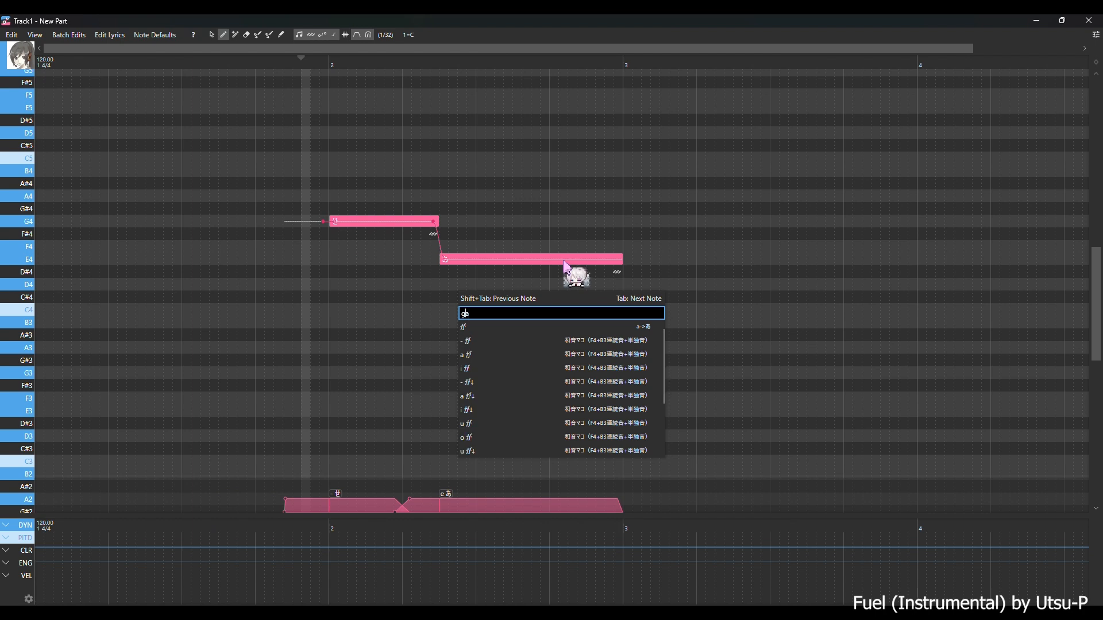
{"action": "key", "text": "Return"}
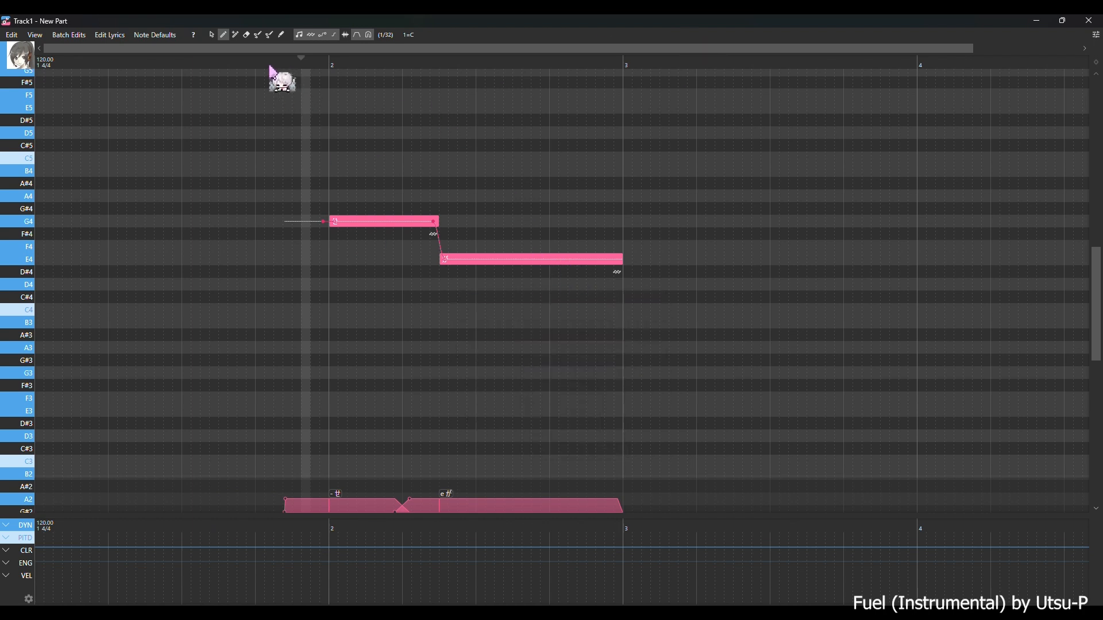
{"action": "left_click", "coordinate": [250, 63]}
{"action": "key", "text": "space"}
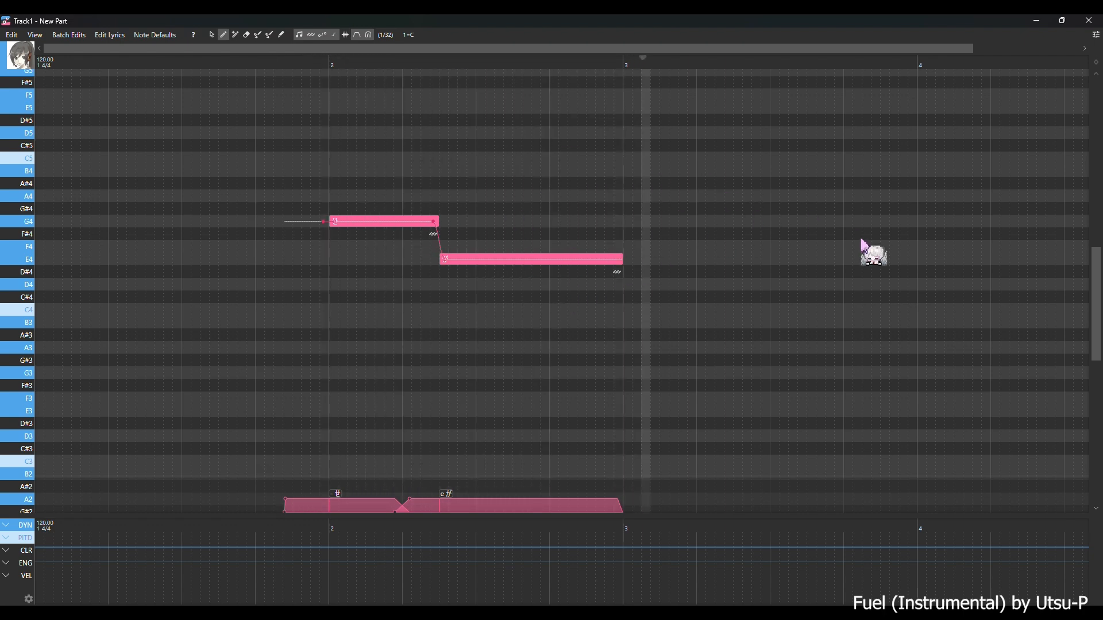
Try drawing a freehand pitch curve across both notes with the pitch drawing tool, and undo it.
{"action": "key", "text": "4"}
{"action": "mouse_move", "coordinate": [369, 217]}
{"action": "left_mouse_down"}
{"action": "mouse_move", "coordinate": [366, 178]}
{"action": "mouse_move", "coordinate": [409, 284]}
{"action": "mouse_move", "coordinate": [517, 292]}
{"action": "mouse_move", "coordinate": [650, 236]}
{"action": "left_mouse_up"}
{"action": "key", "text": "ctrl+z"}
{"action": "key", "text": "ctrl+z"}
{"action": "key", "text": "ctrl+z"}
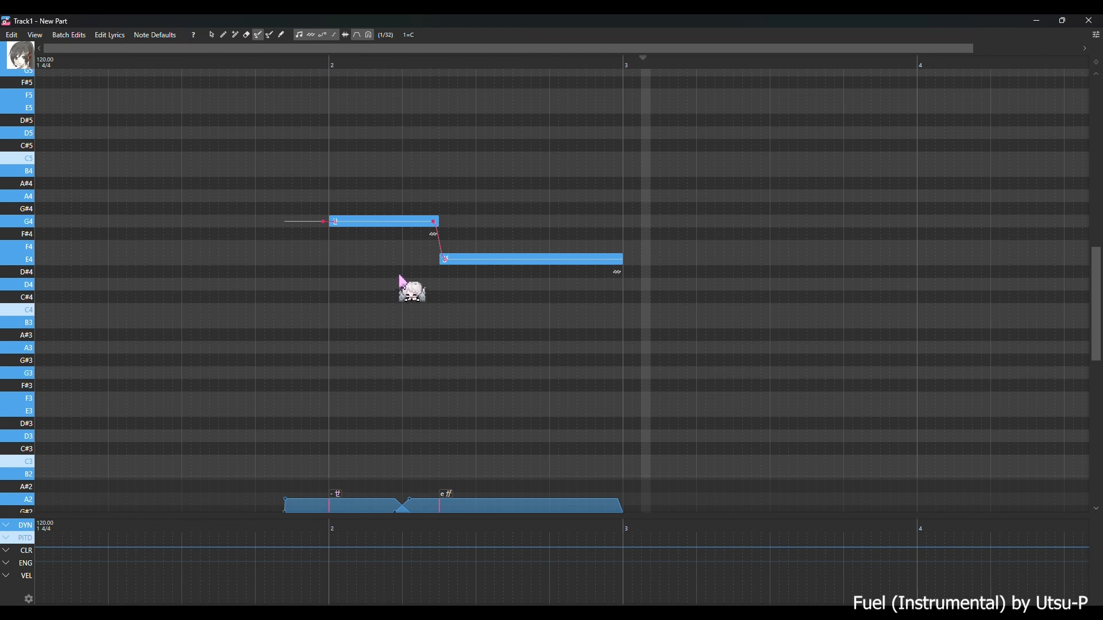
Play the unedited phrase and draw a pitch curve that slides up into the start of the G4 note.
{"action": "left_click", "coordinate": [303, 63]}
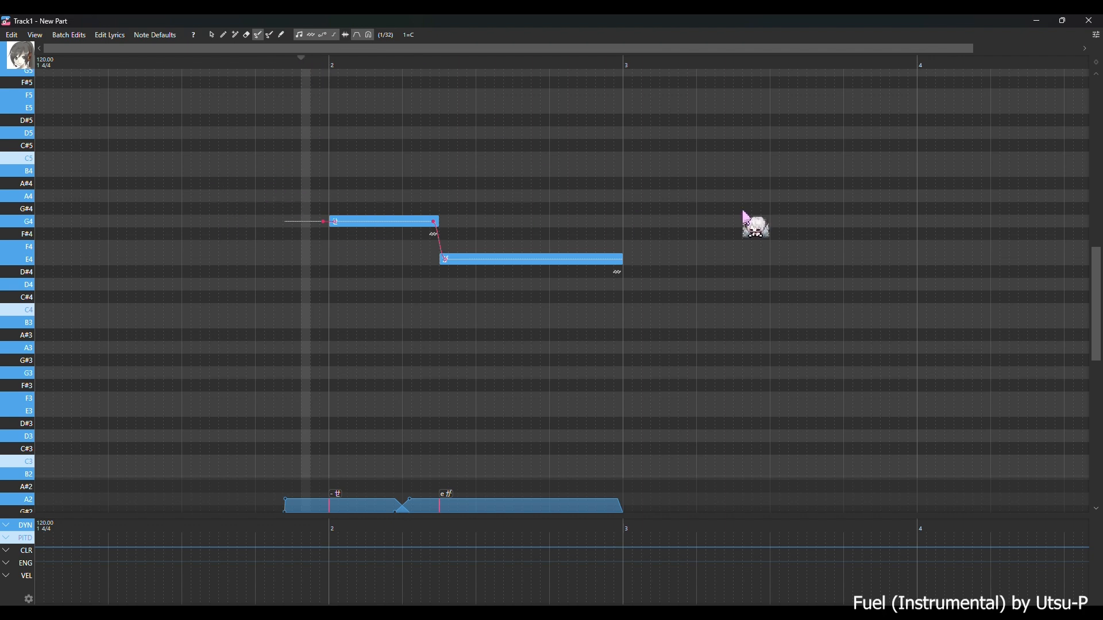
{"action": "key", "text": "space"}
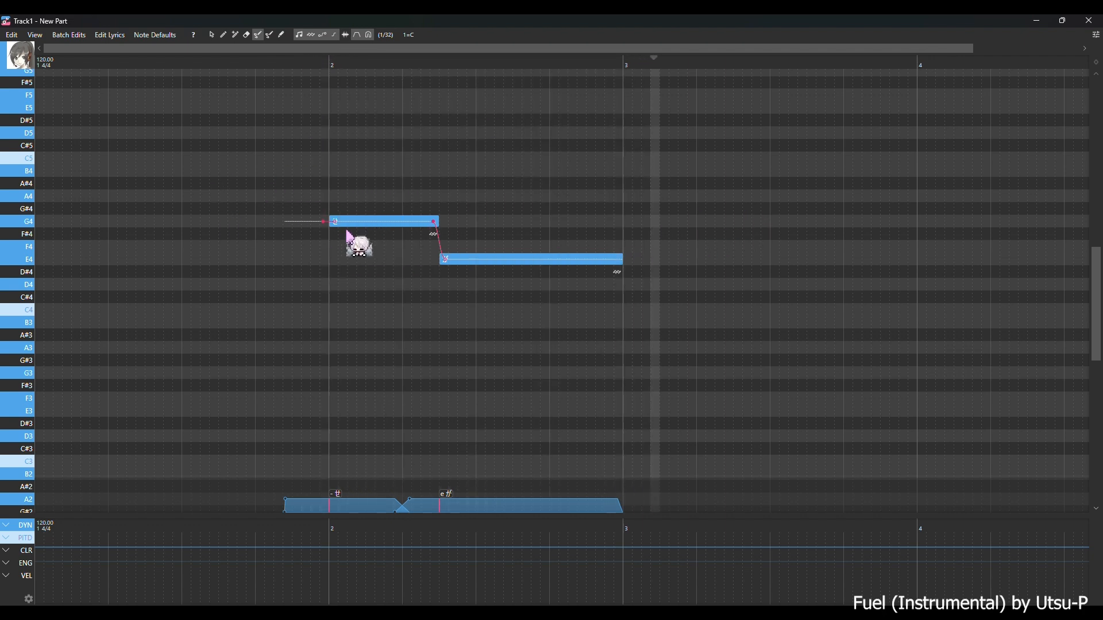
{"action": "mouse_move", "coordinate": [353, 229]}
{"action": "left_mouse_down"}
{"action": "mouse_move", "coordinate": [338, 265]}
{"action": "mouse_move", "coordinate": [313, 274]}
{"action": "left_mouse_up"}
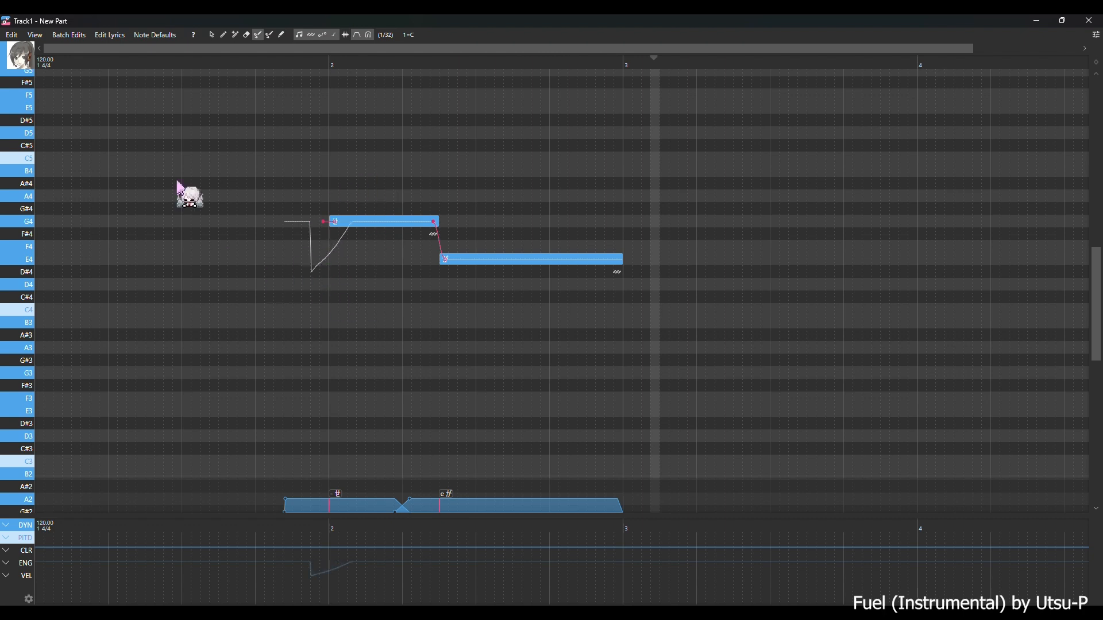
{"action": "key", "text": "ctrl+z"}
{"action": "left_click_drag", "start_coordinate": [354, 237], "coordinate": [307, 260]}
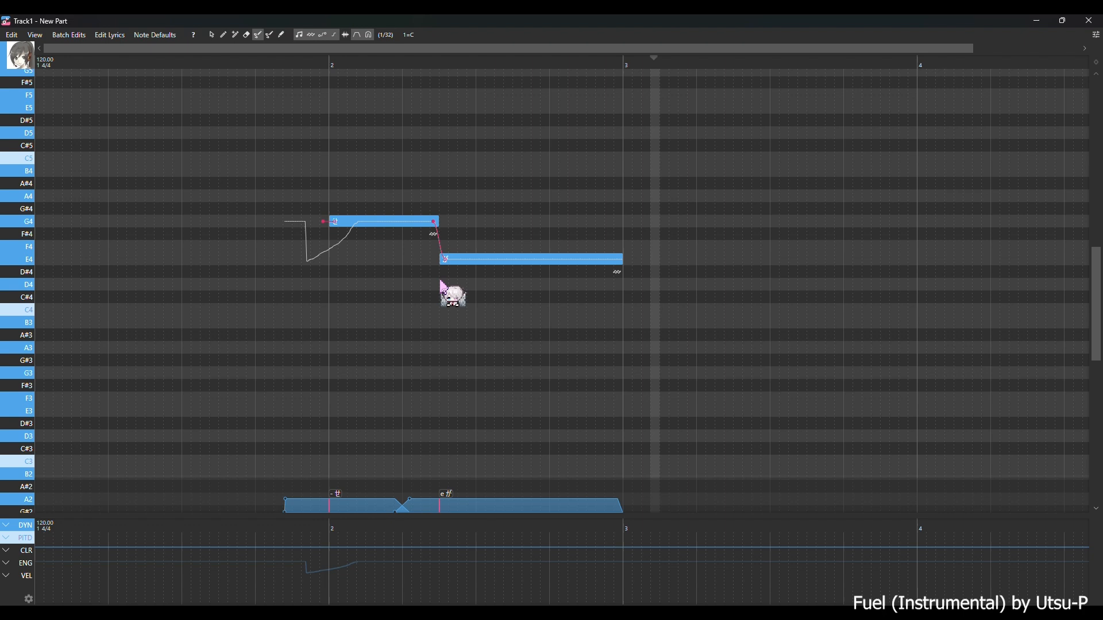
Draw a falling pitch slide into the E4 note and a steep rise at its end, and play the phrase.
{"action": "left_click_drag", "start_coordinate": [440, 218], "coordinate": [482, 250]}
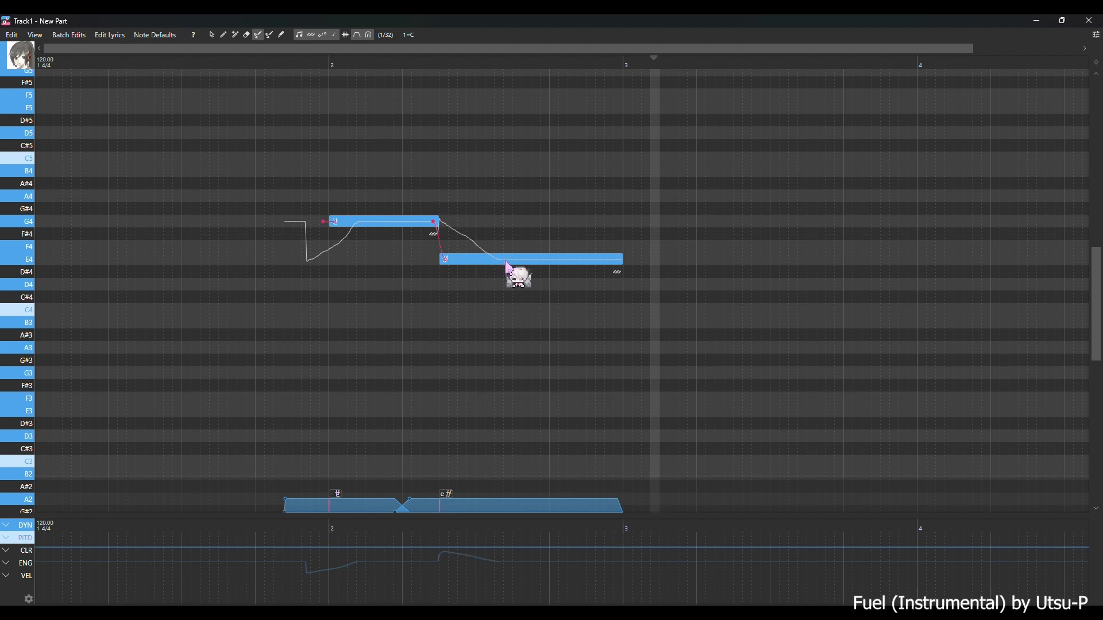
{"action": "left_click_drag", "start_coordinate": [613, 266], "coordinate": [643, 163]}
{"action": "left_click", "coordinate": [247, 61]}
{"action": "key", "text": "space"}
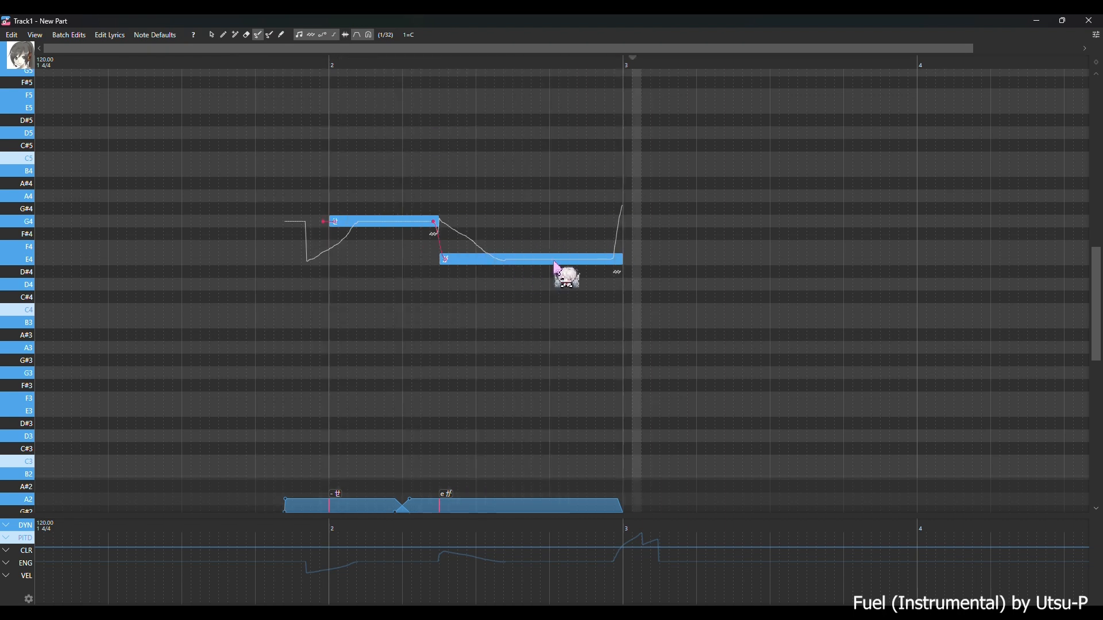
Erase the drawn pitch slide at the start of the E4 note and play the phrase again.
{"action": "left_click_drag", "start_coordinate": [426, 259], "coordinate": [586, 259]}
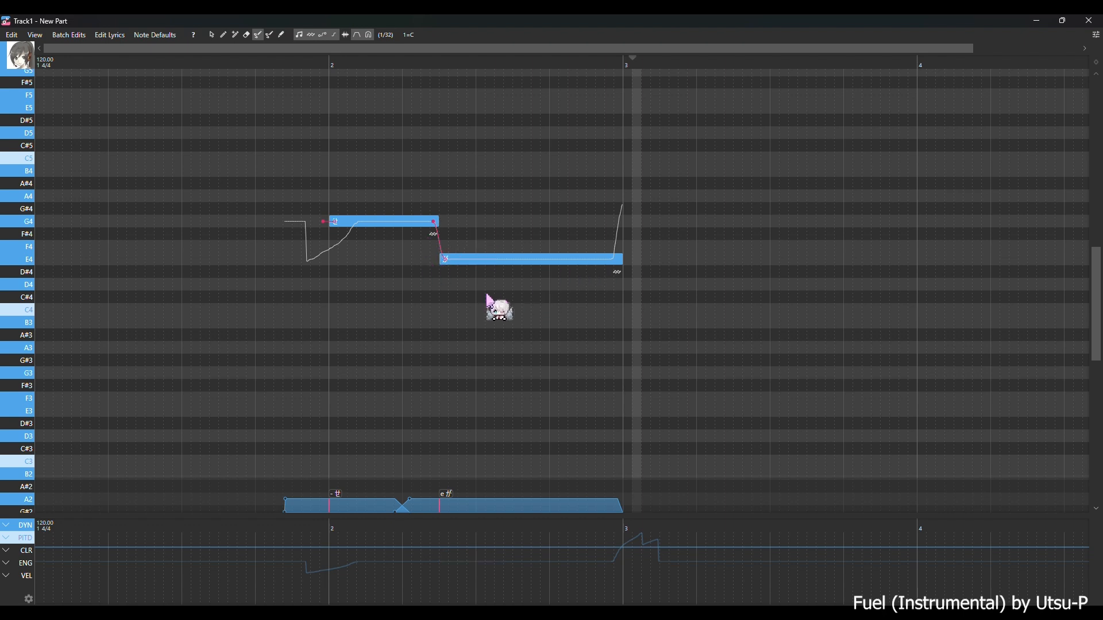
{"action": "left_click", "coordinate": [296, 64]}
{"action": "key", "text": "space"}
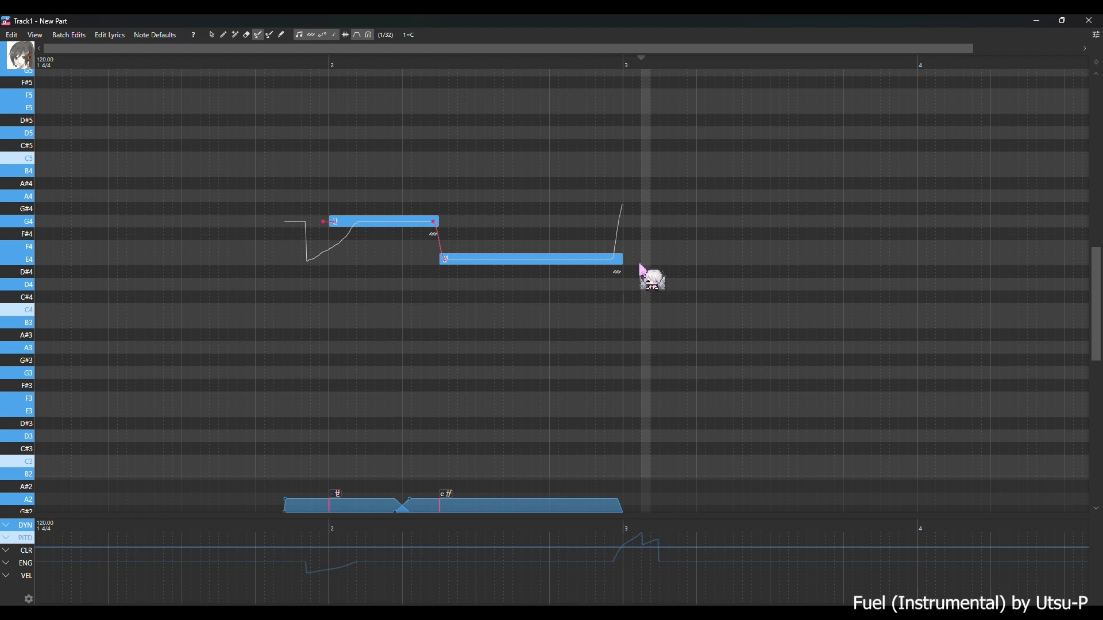
Turn on vibrato for both the E4 and G4 notes and play the phrase.
{"action": "key", "text": "1"}
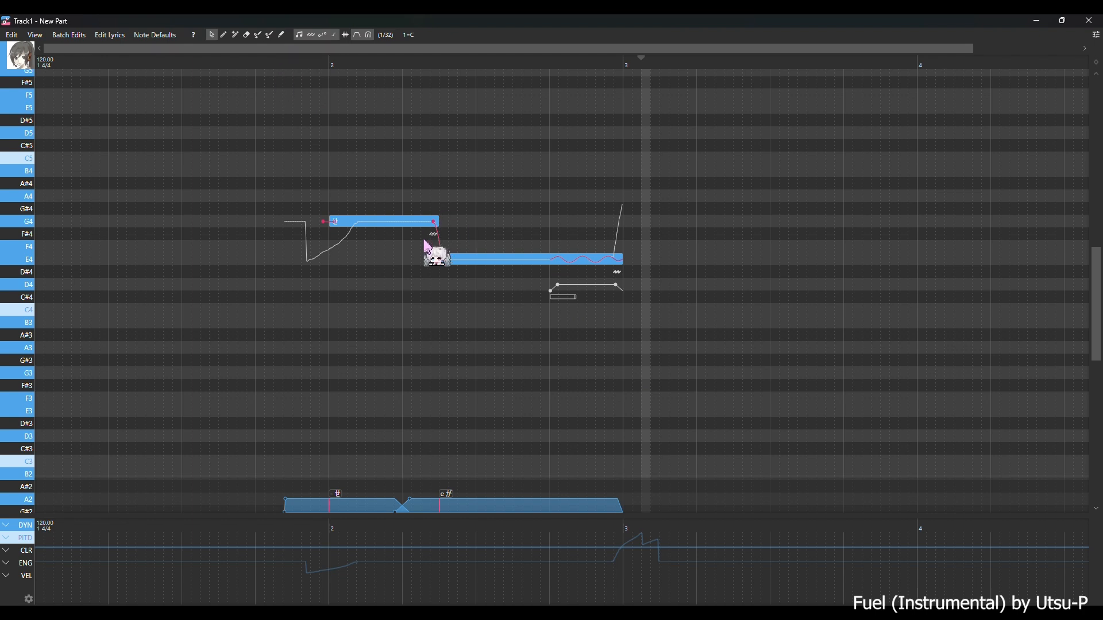
{"action": "left_click", "coordinate": [269, 66]}
{"action": "key", "text": "space"}
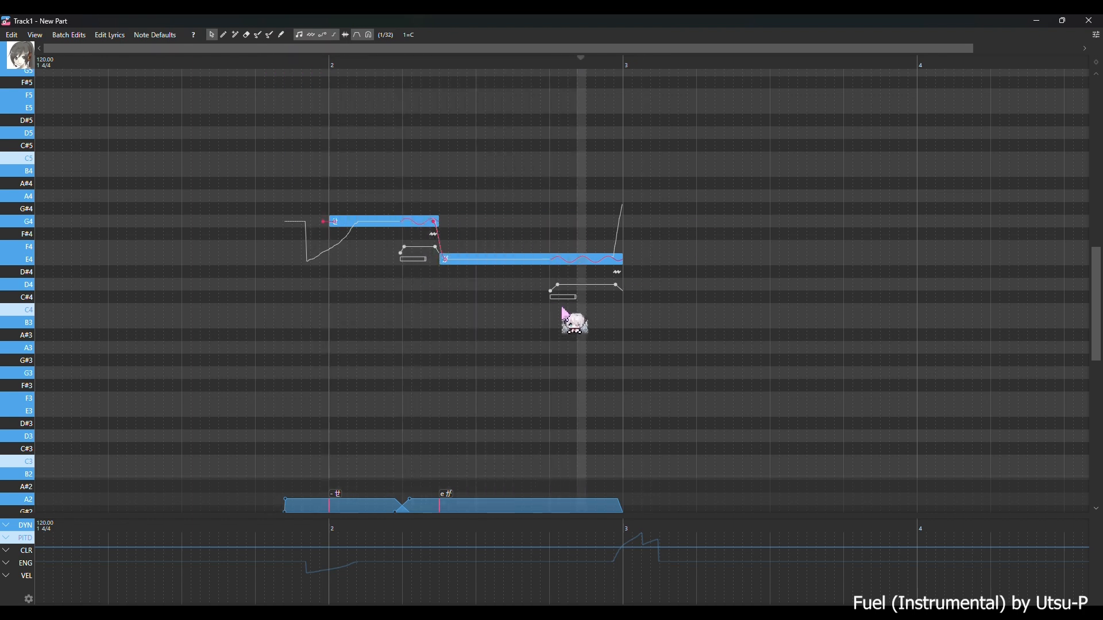
Remove the vibrato from the G4 note and draw a short pitch scoop rising into the E4 note.
{"action": "left_click", "coordinate": [434, 236]}
{"action": "key", "text": "4"}
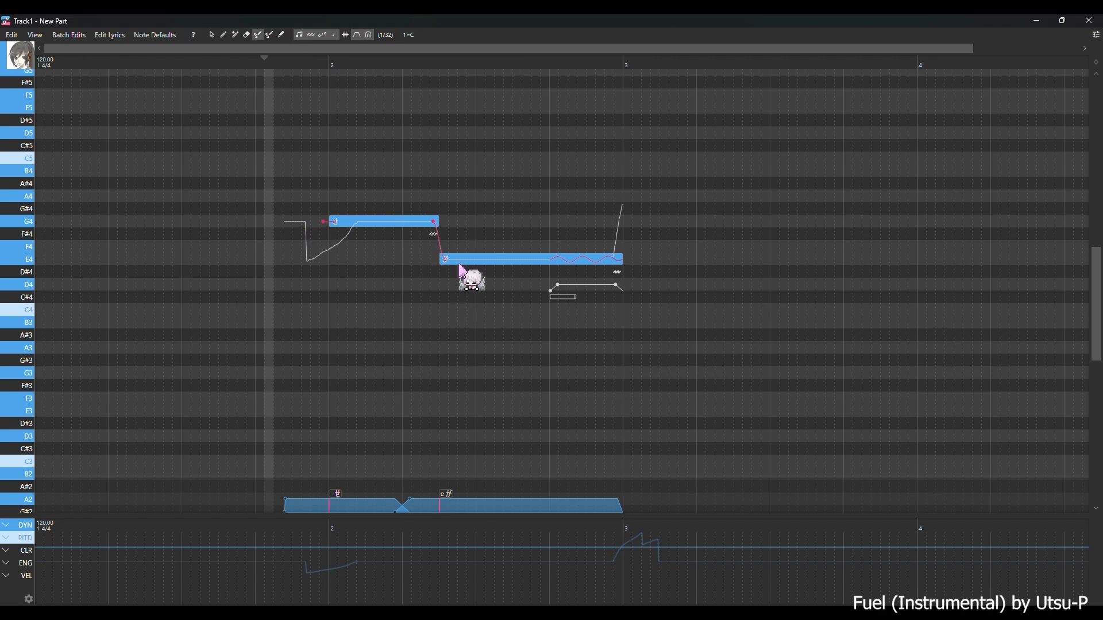
{"action": "left_click_drag", "start_coordinate": [451, 274], "coordinate": [437, 293]}
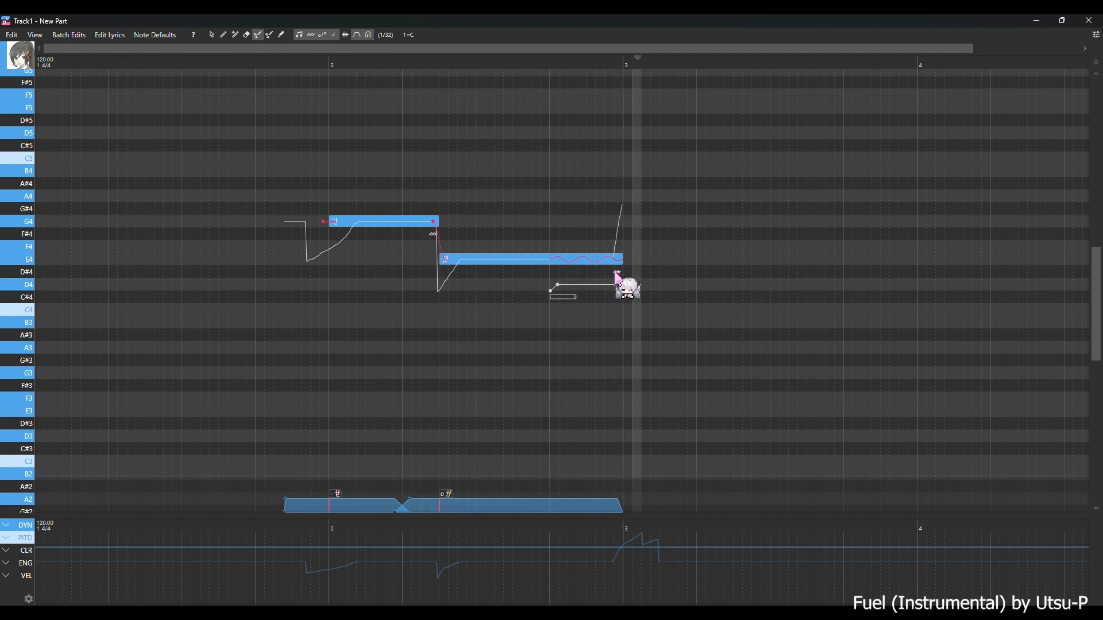
Draw an exaggerated zigzag pitch curve across both notes and play the phrase.
{"action": "key", "text": "4"}
{"action": "mouse_move", "coordinate": [316, 256]}
{"action": "left_mouse_down"}
{"action": "mouse_move", "coordinate": [409, 123]}
{"action": "mouse_move", "coordinate": [421, 180]}
{"action": "mouse_move", "coordinate": [465, 155]}
{"action": "mouse_move", "coordinate": [497, 90]}
{"action": "mouse_move", "coordinate": [670, 160]}
{"action": "left_mouse_up"}
{"action": "mouse_move", "coordinate": [401, 196]}
{"action": "left_mouse_down"}
{"action": "mouse_move", "coordinate": [429, 229]}
{"action": "mouse_move", "coordinate": [428, 203]}
{"action": "left_mouse_up"}
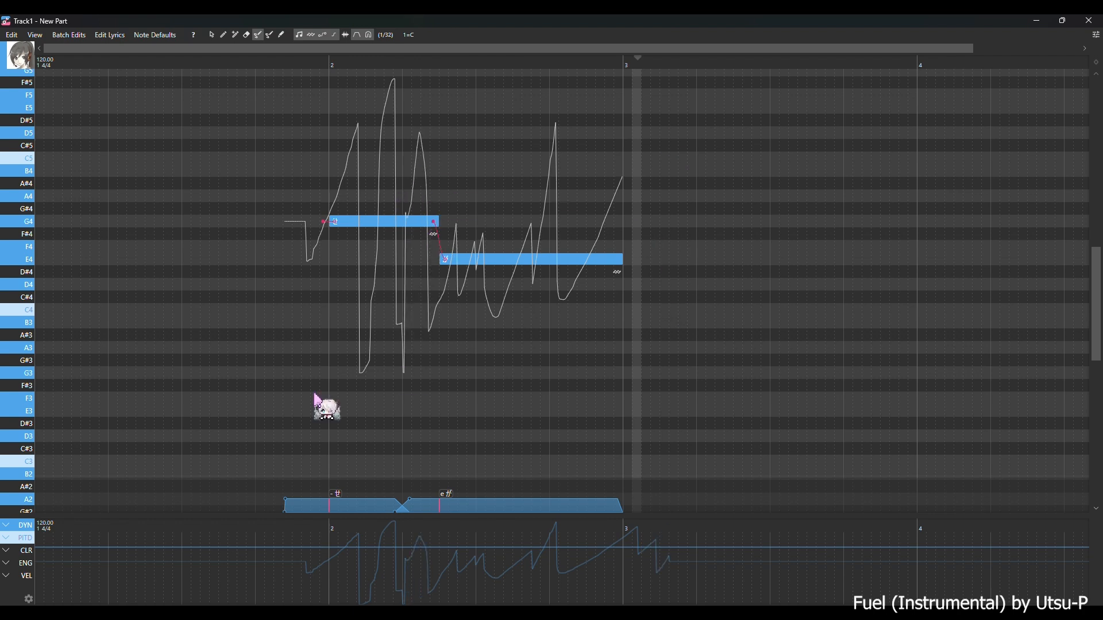
{"action": "left_click", "coordinate": [246, 60]}
{"action": "key", "text": "space"}
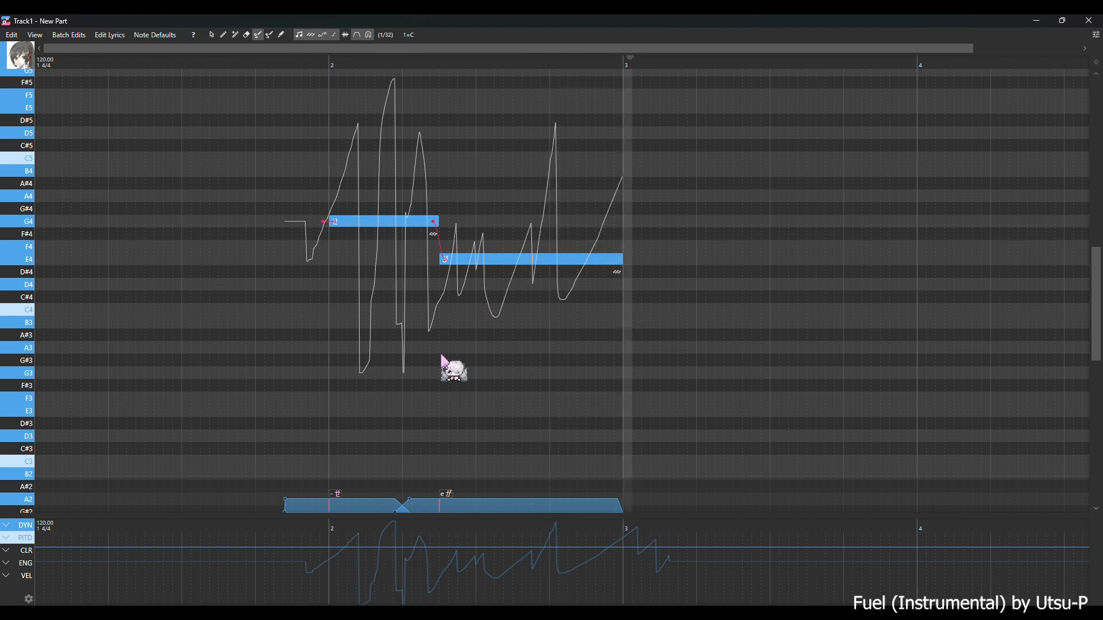
Erase all drawn pitch curves from both notes, including a trial upward slide drawn into the G4 note.
{"action": "left_click_drag", "start_coordinate": [288, 336], "coordinate": [851, 341]}
{"action": "left_click_drag", "start_coordinate": [348, 227], "coordinate": [296, 281]}
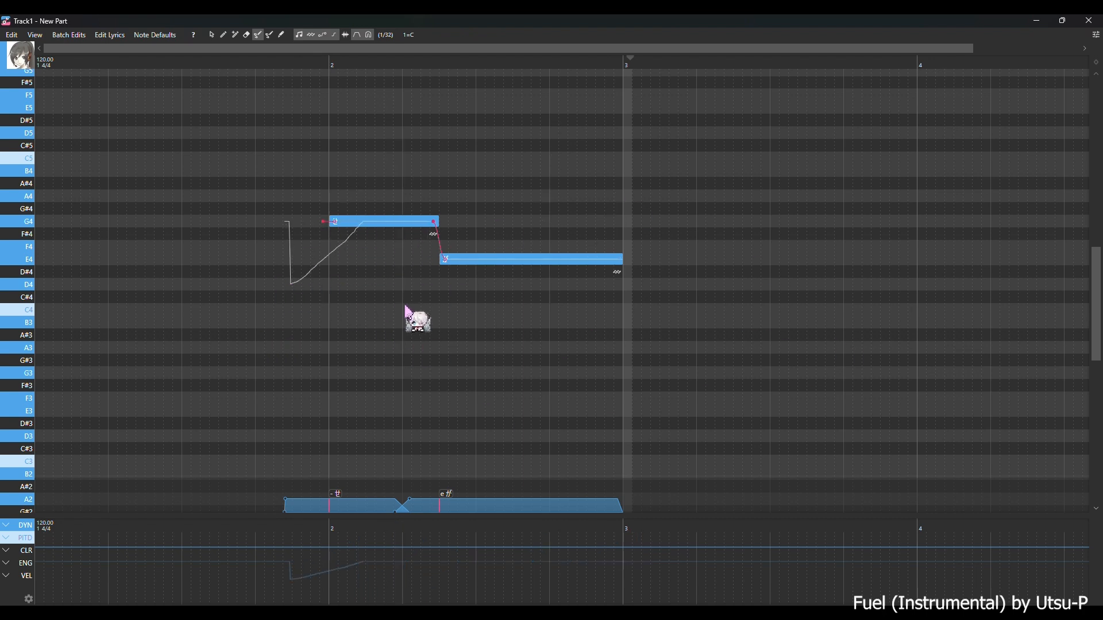
{"action": "left_click_drag", "start_coordinate": [229, 345], "coordinate": [406, 238]}
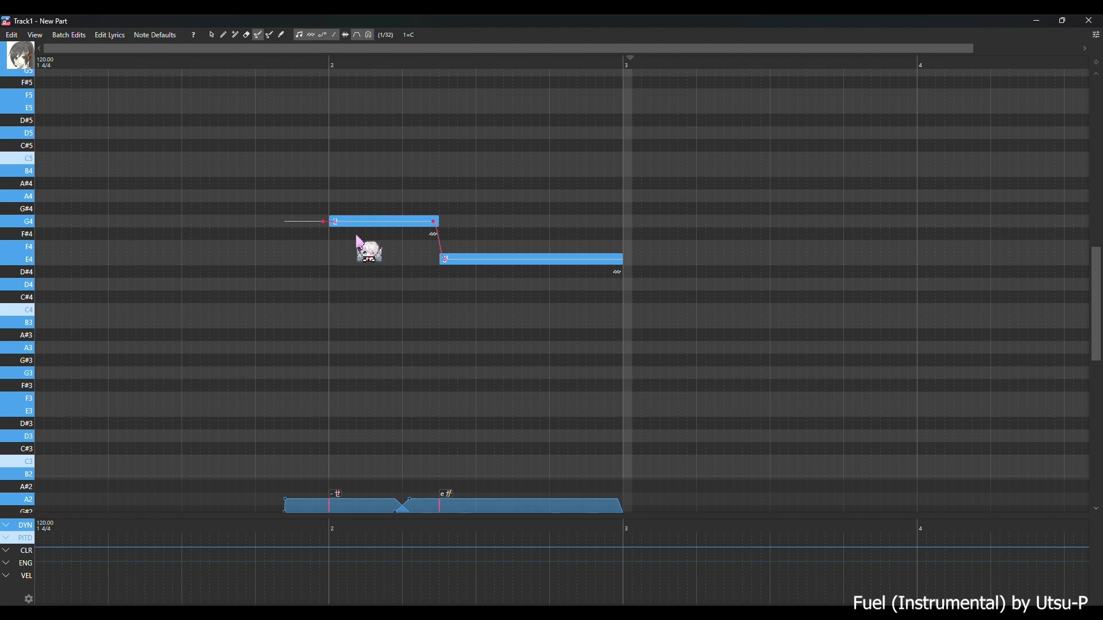
Draw pitch scoops rising into the G4 and E4 notes, with vibrato on the E4 note, and play the phrase.
{"action": "left_click_drag", "start_coordinate": [357, 223], "coordinate": [297, 304]}
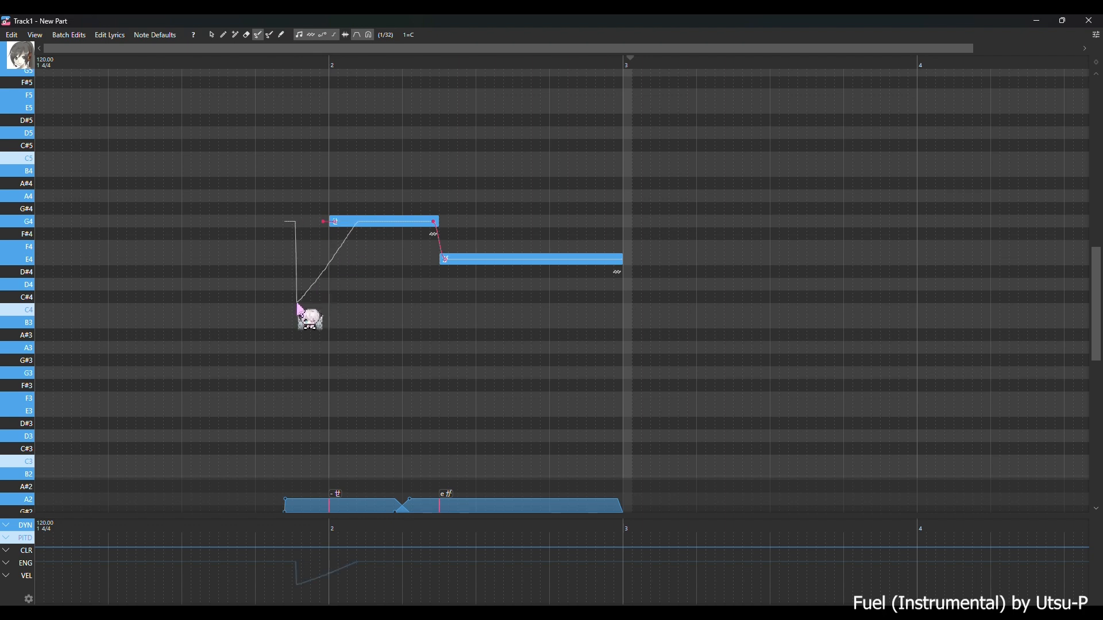
{"action": "left_click_drag", "start_coordinate": [465, 264], "coordinate": [438, 301]}
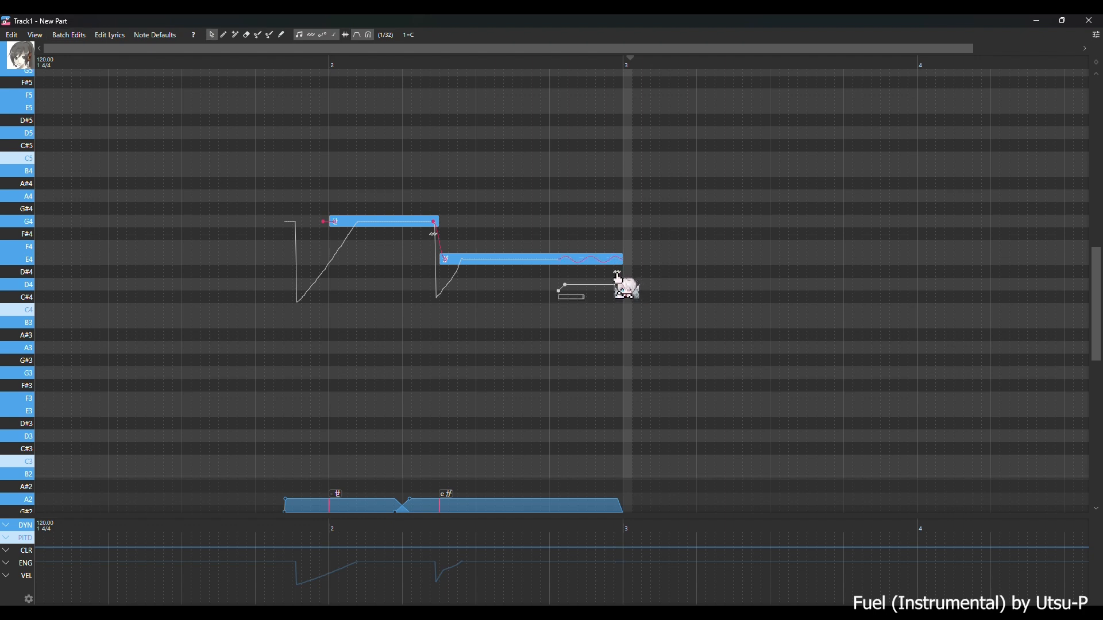
{"action": "left_click", "coordinate": [279, 62]}
{"action": "key", "text": "space"}
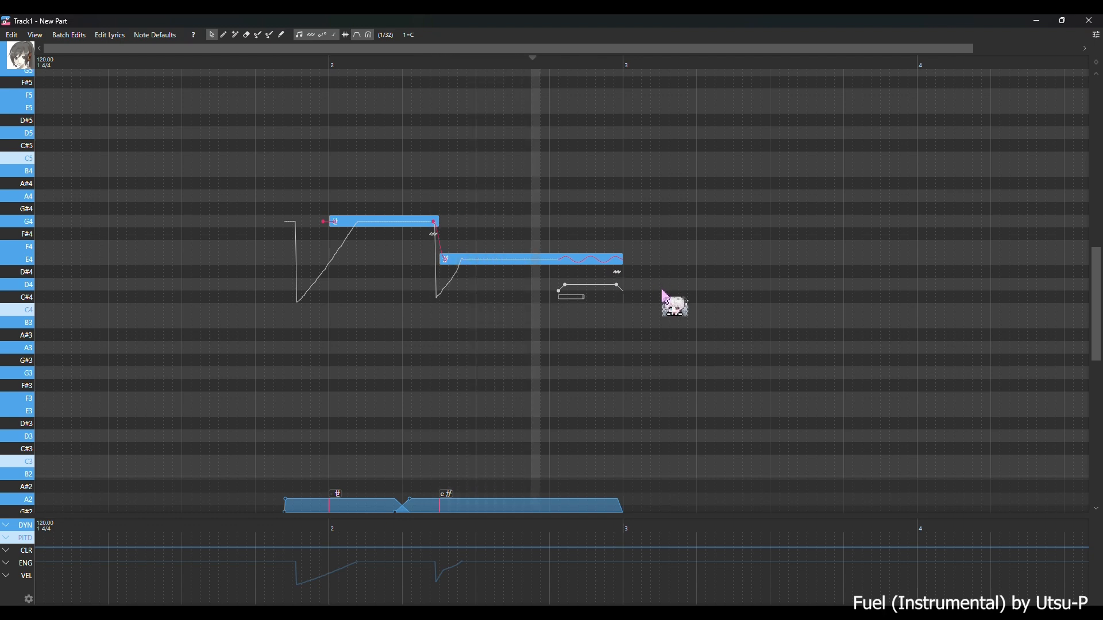
Draw a short upward pitch flick at the end of the E4 note and play the phrase.
{"action": "key", "text": "4"}
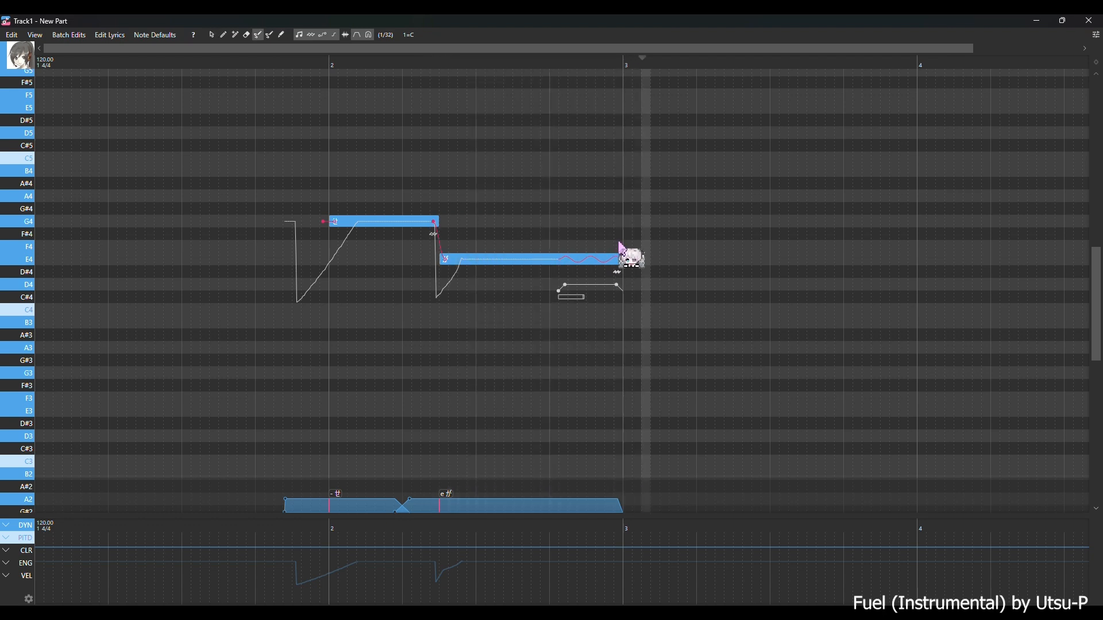
{"action": "left_click_drag", "start_coordinate": [620, 236], "coordinate": [616, 166]}
{"action": "key", "text": "ctrl+z"}
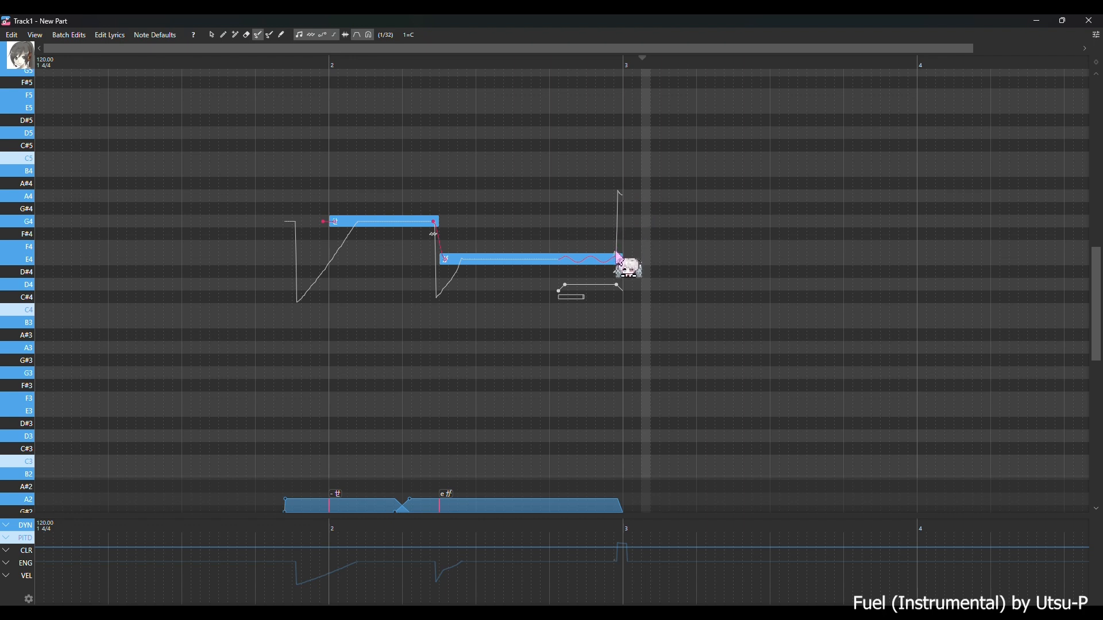
{"action": "left_click_drag", "start_coordinate": [613, 257], "coordinate": [635, 206]}
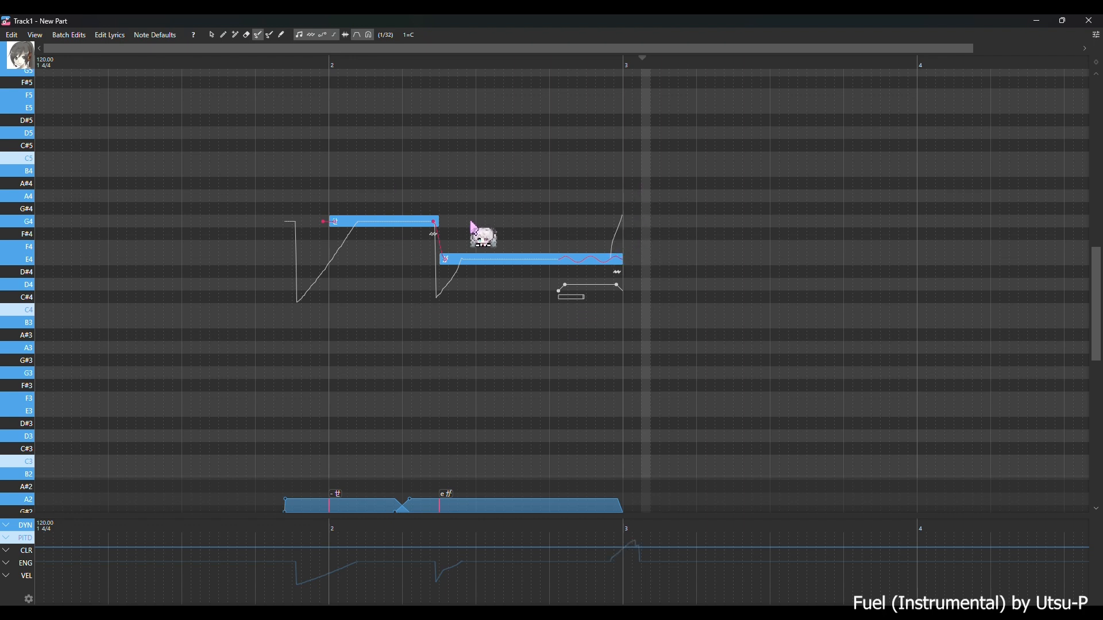
{"action": "left_click", "coordinate": [280, 66]}
{"action": "key", "text": "space"}
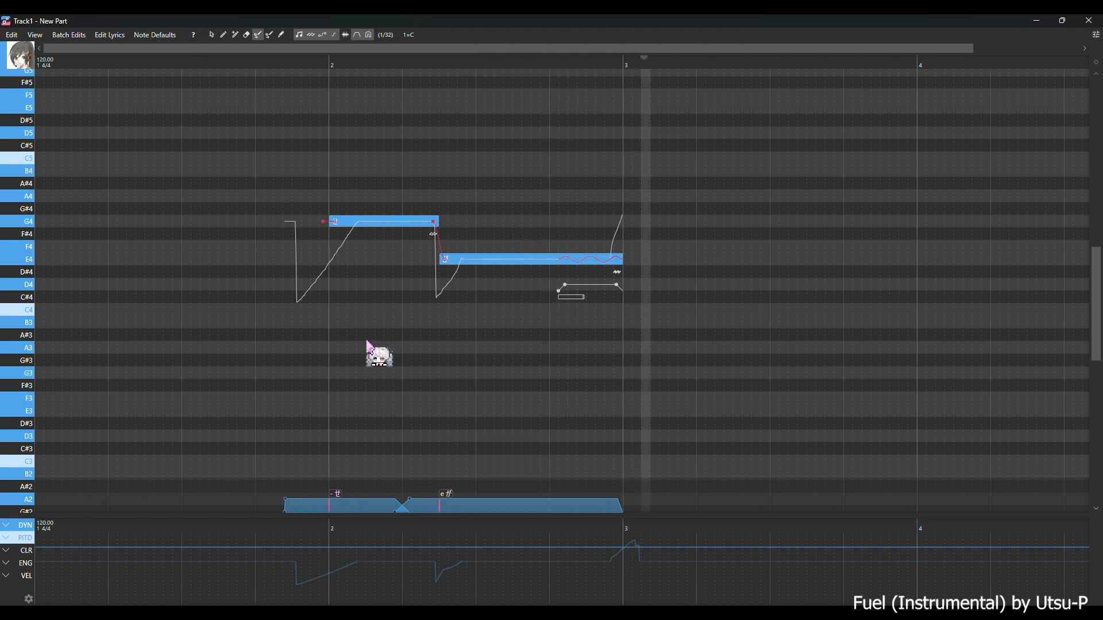
Close the note editor, open the recent project headphone-actor.ustx and mute its instrumental on Track2.
{"action": "left_click", "coordinate": [1088, 20]}
{"action": "left_click", "coordinate": [8, 35]}
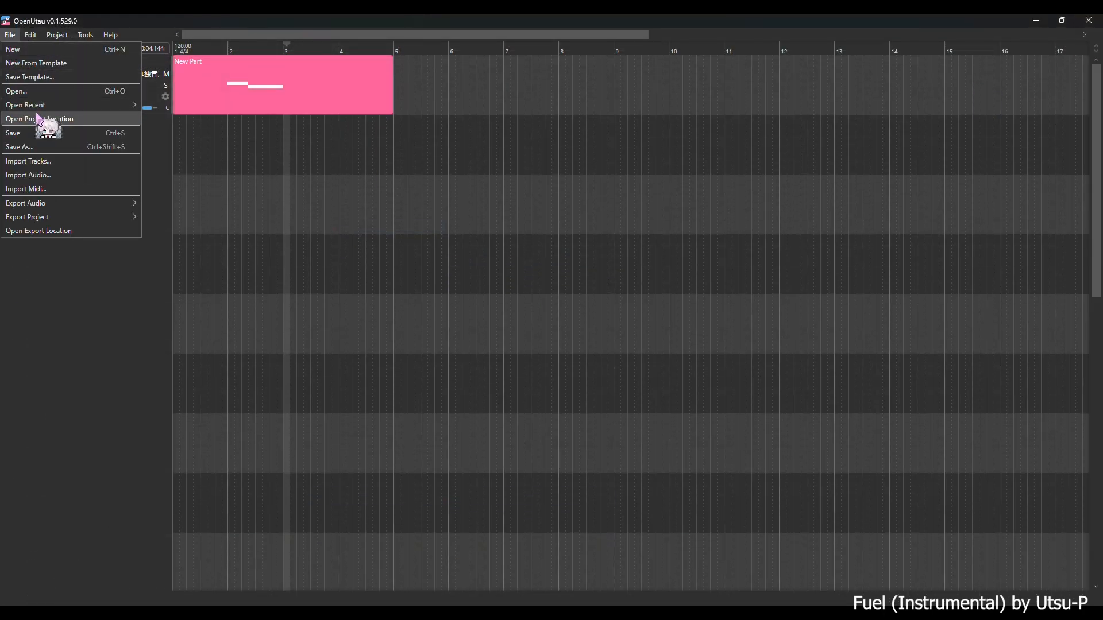
{"action": "mouse_move", "coordinate": [49, 106]}
{"action": "left_click", "coordinate": [198, 119]}
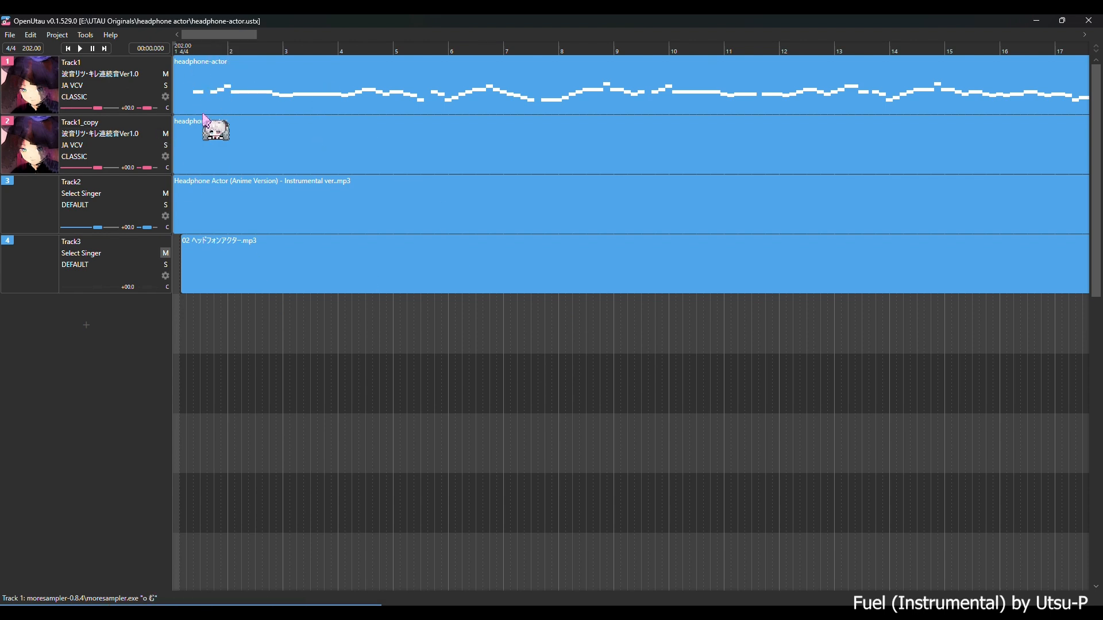
{"action": "left_click", "coordinate": [165, 193]}
Open Track1's headphone-actor part and examine its pitch curves and vibrato from the opening measures through about measure 57.
{"action": "double_click", "coordinate": [227, 89]}
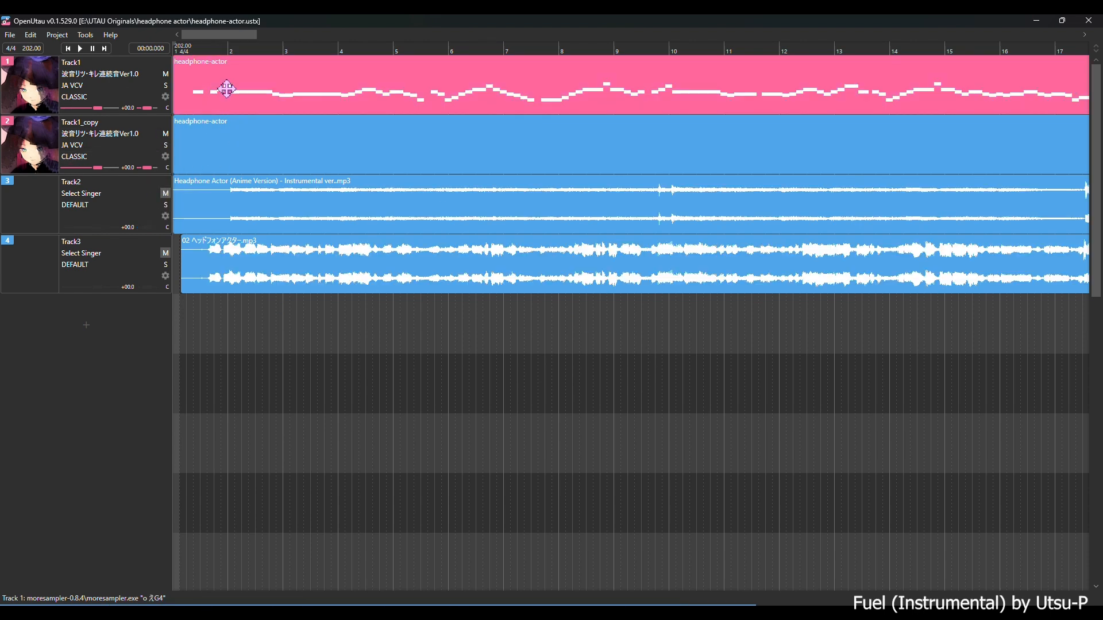
{"action": "scroll", "coordinate": [502, 226], "scroll_direction": "down", "scroll_amount": 4}
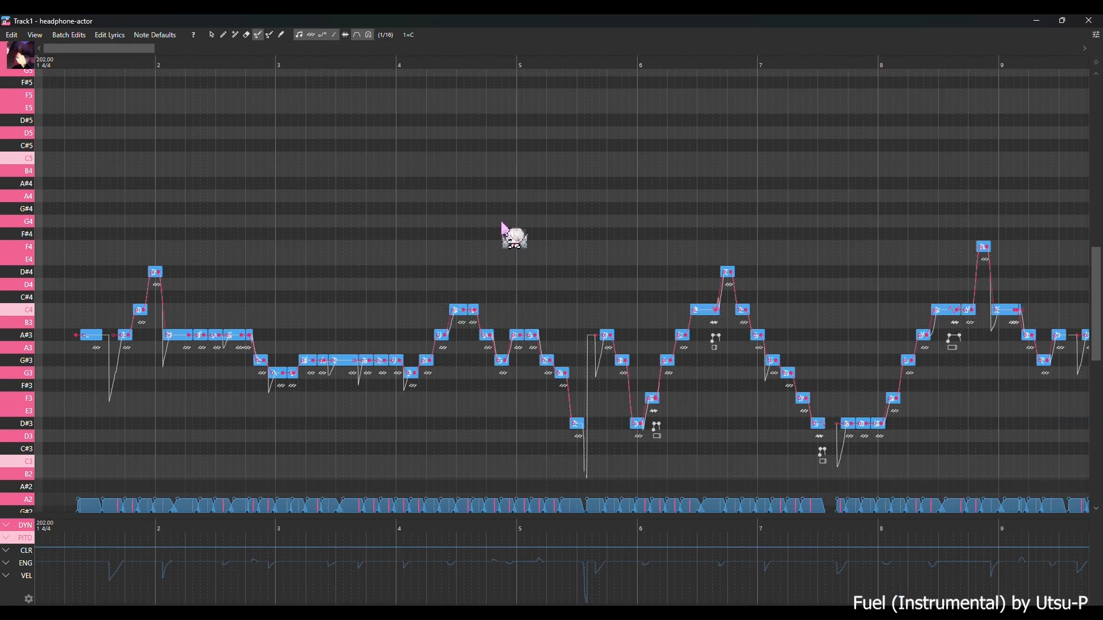
{"action": "scroll", "coordinate": [347, 210], "scroll_direction": "up", "scroll_amount": 3}
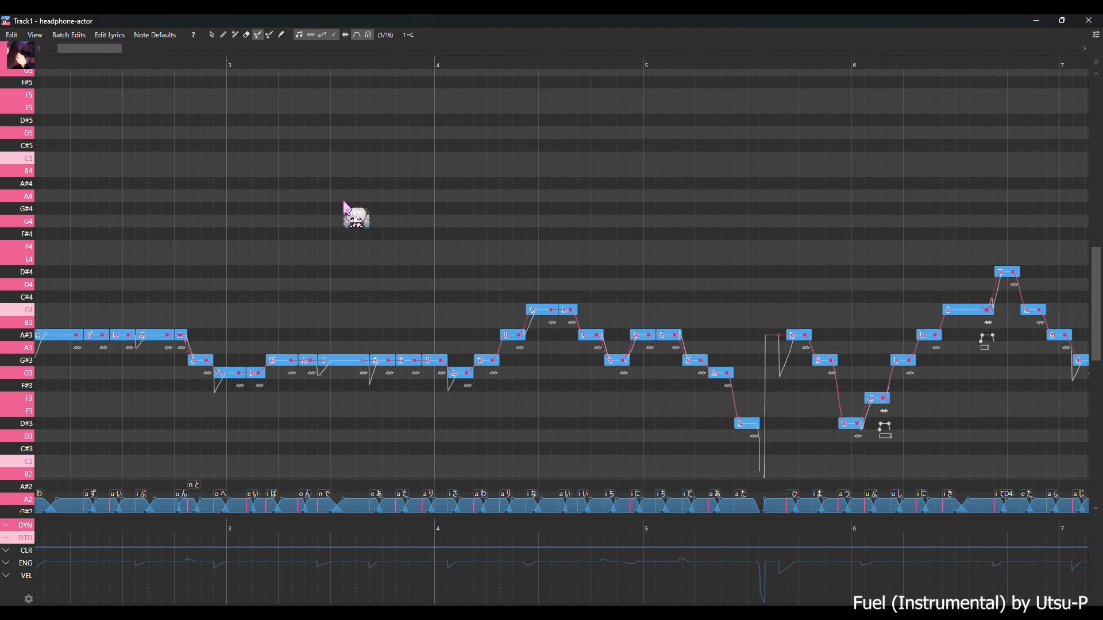
{"action": "scroll", "coordinate": [68, 49], "scroll_direction": "left", "scroll_amount": 3}
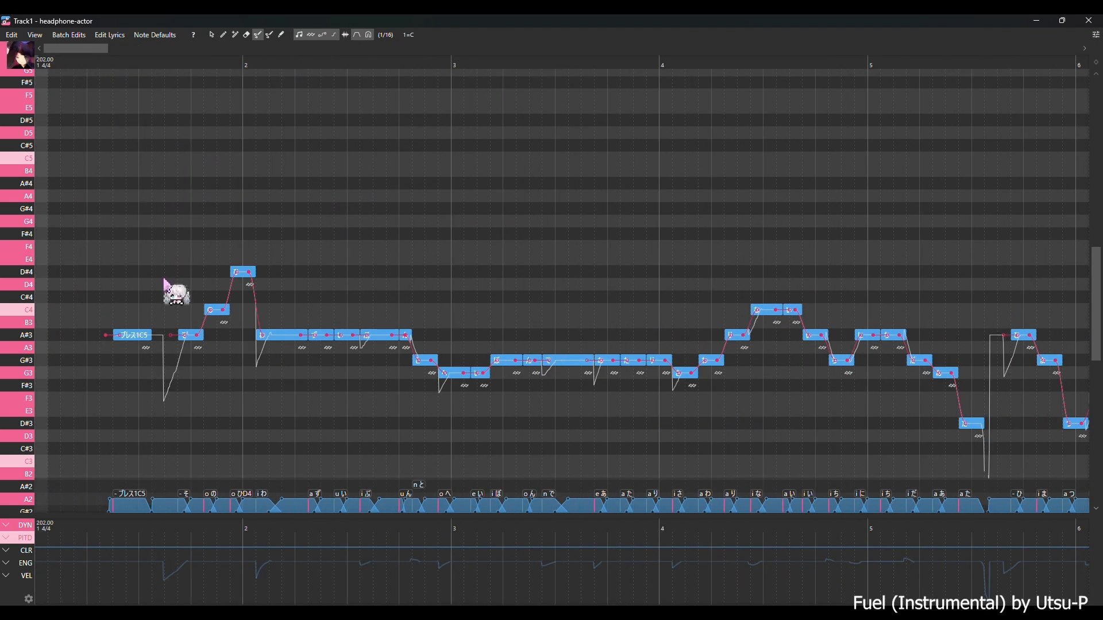
{"action": "scroll", "coordinate": [190, 293], "scroll_direction": "up", "scroll_amount": 2}
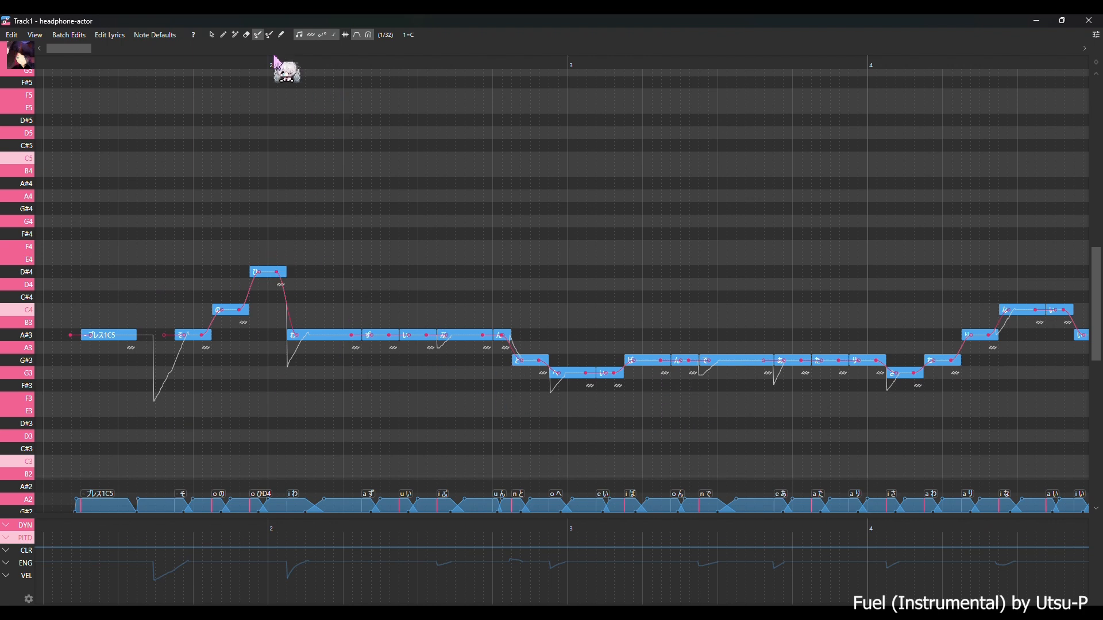
{"action": "left_click_drag", "start_coordinate": [54, 49], "coordinate": [232, 87]}
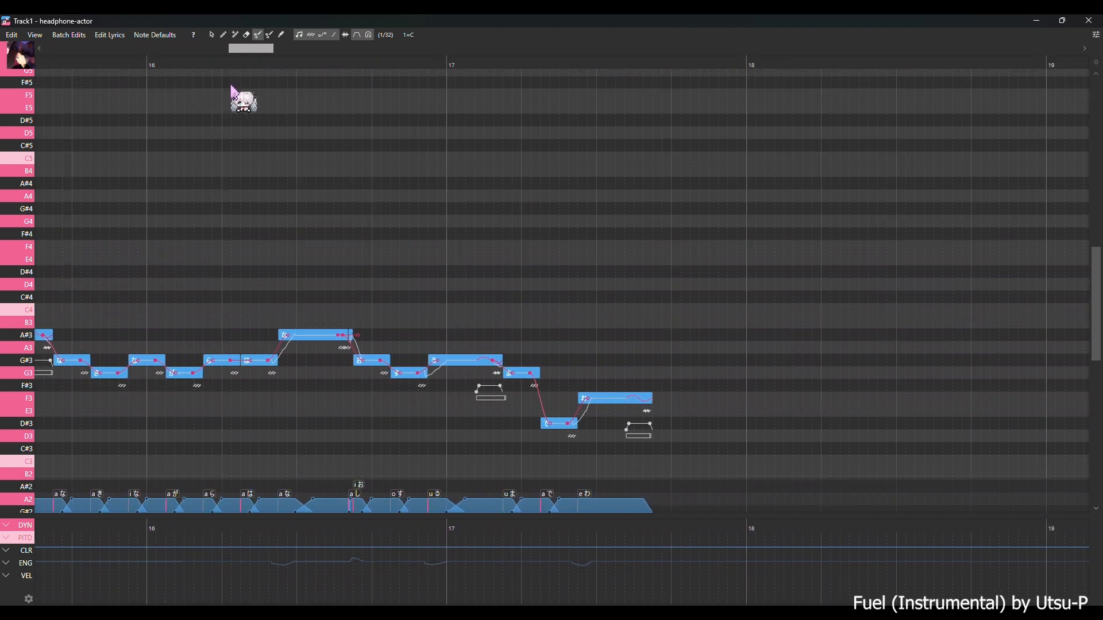
{"action": "left_click_drag", "start_coordinate": [247, 50], "coordinate": [764, 57]}
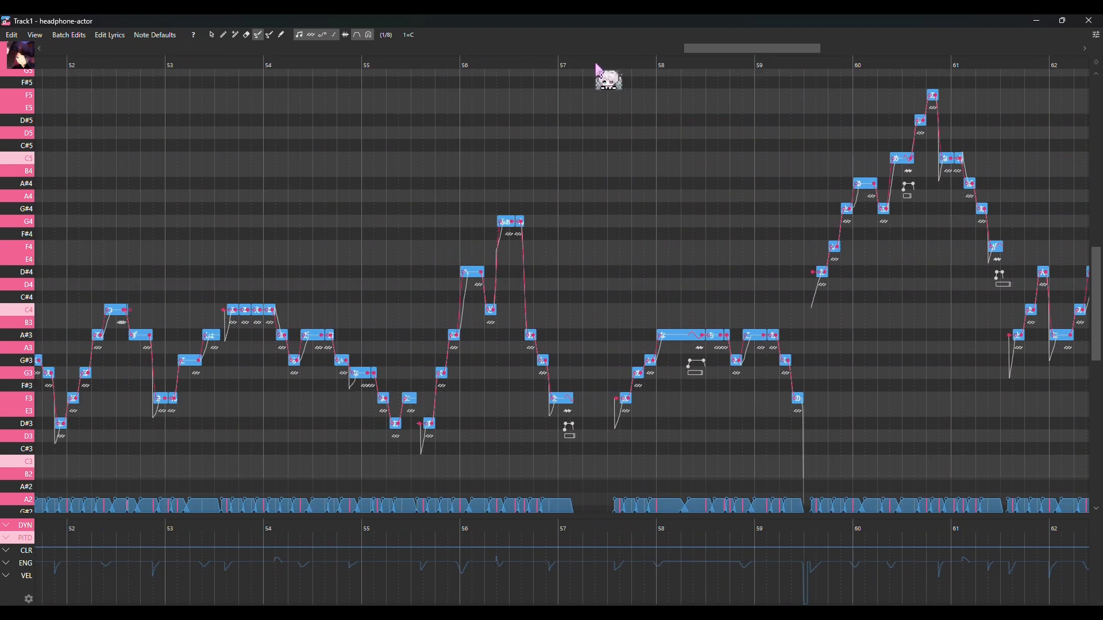
Play the tuned vocals from measure 57 to 65 and review the pitch curves of that section again.
{"action": "scroll", "coordinate": [654, 350], "scroll_direction": "up", "scroll_amount": 3}
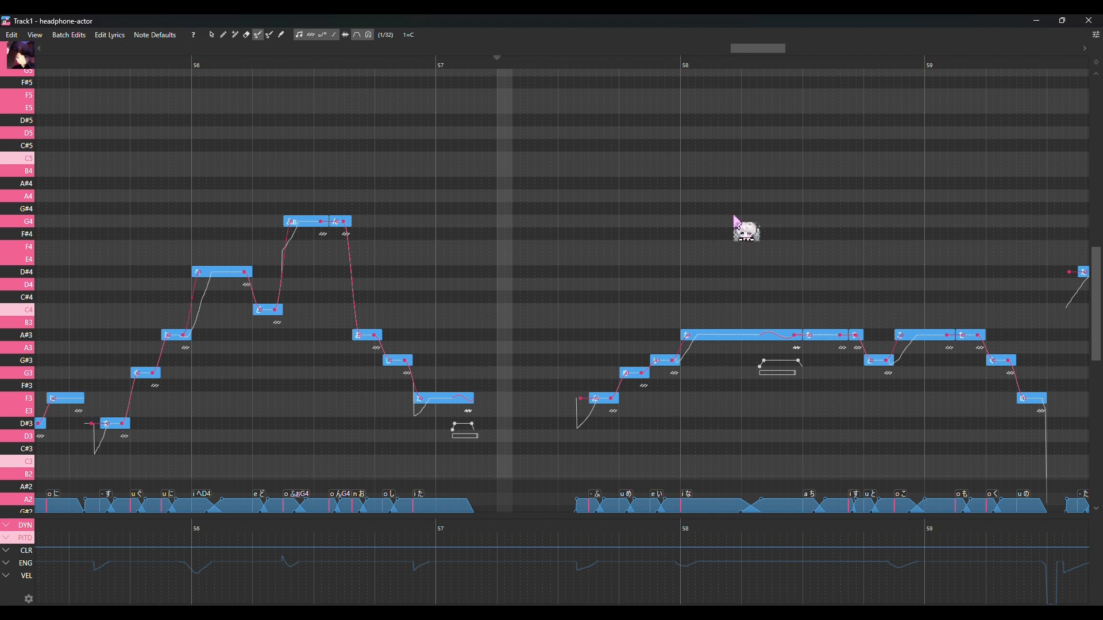
{"action": "key", "text": "space"}
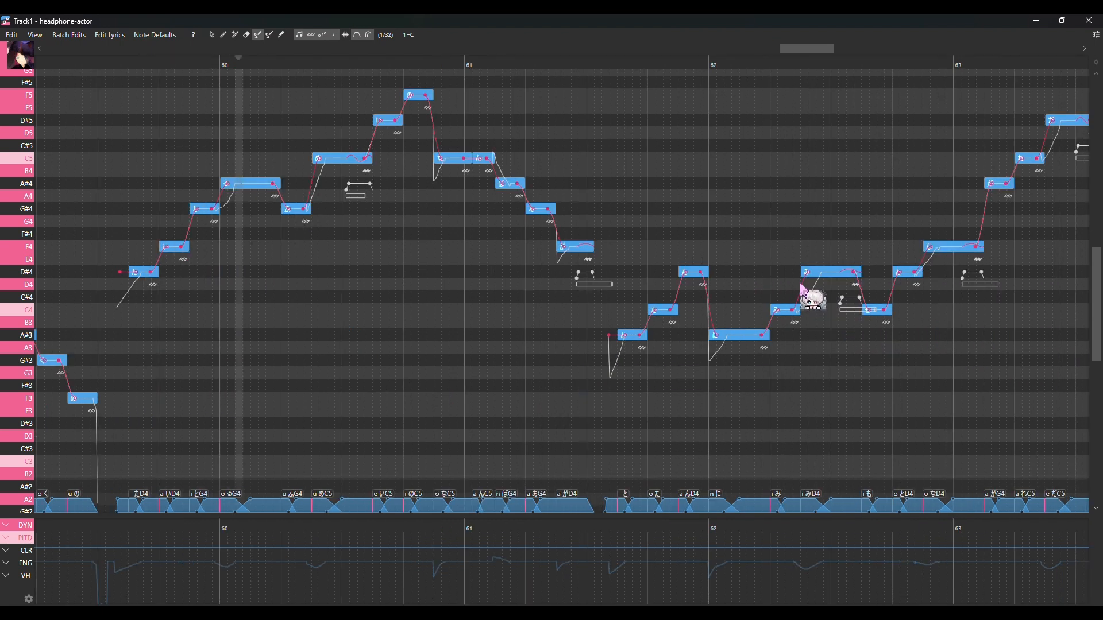
{"action": "scroll", "coordinate": [758, 295], "scroll_direction": "up", "scroll_amount": 2}
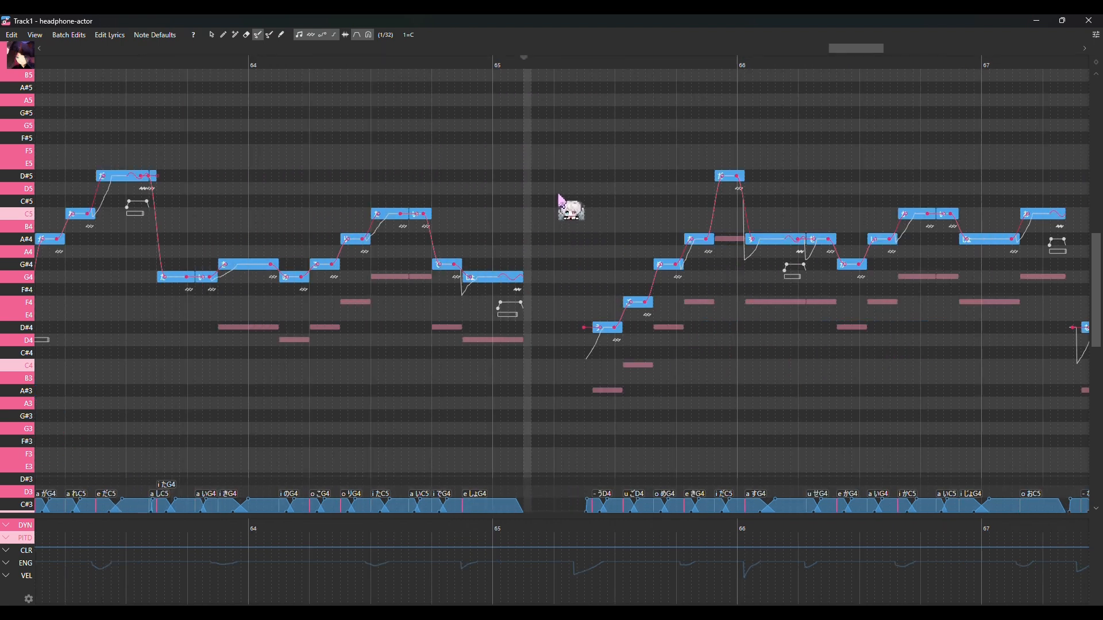
{"action": "key", "text": "space"}
{"action": "left_click_drag", "start_coordinate": [786, 47], "coordinate": [851, 54]}
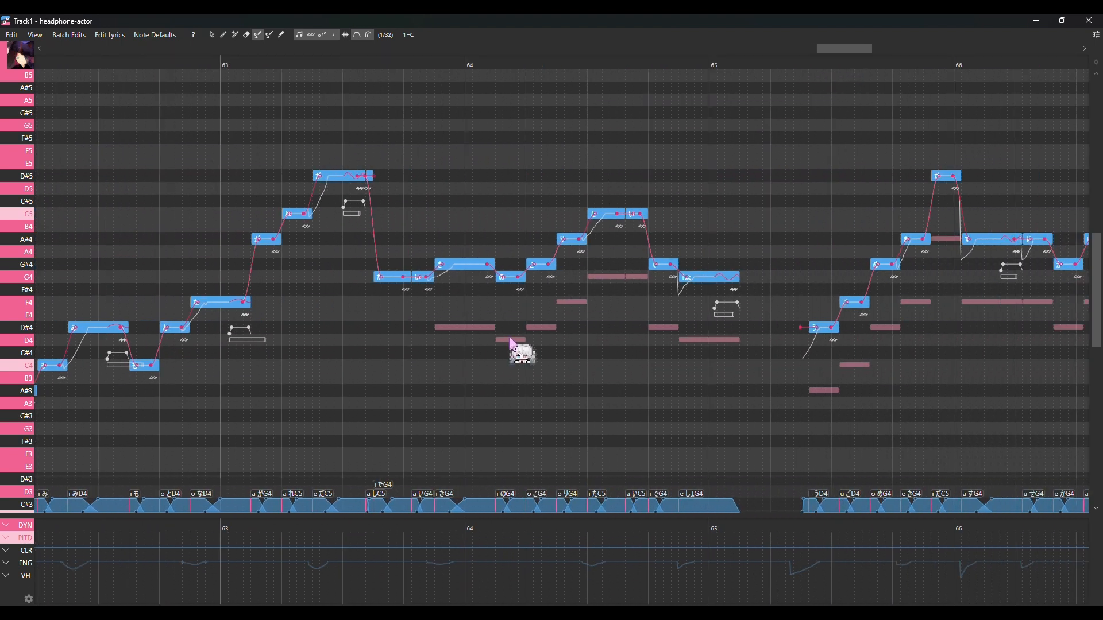
{"action": "left_click_drag", "start_coordinate": [820, 49], "coordinate": [770, 50]}
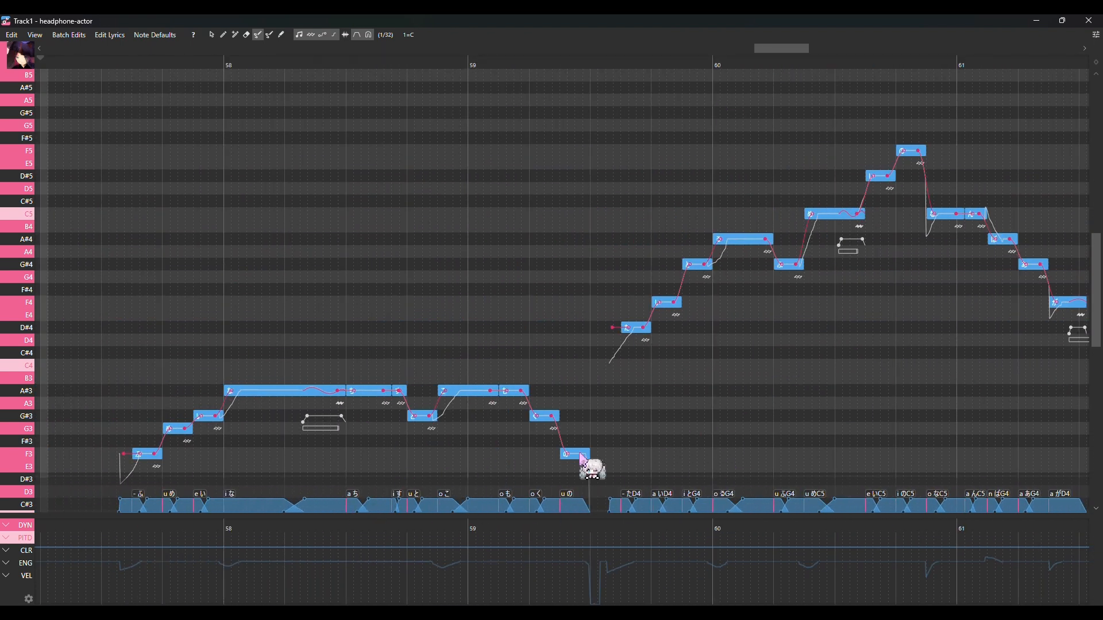
{"action": "left_click_drag", "start_coordinate": [777, 49], "coordinate": [737, 51]}
Close the headphone-actor part and start a new empty project.
{"action": "left_click", "coordinate": [1089, 20]}
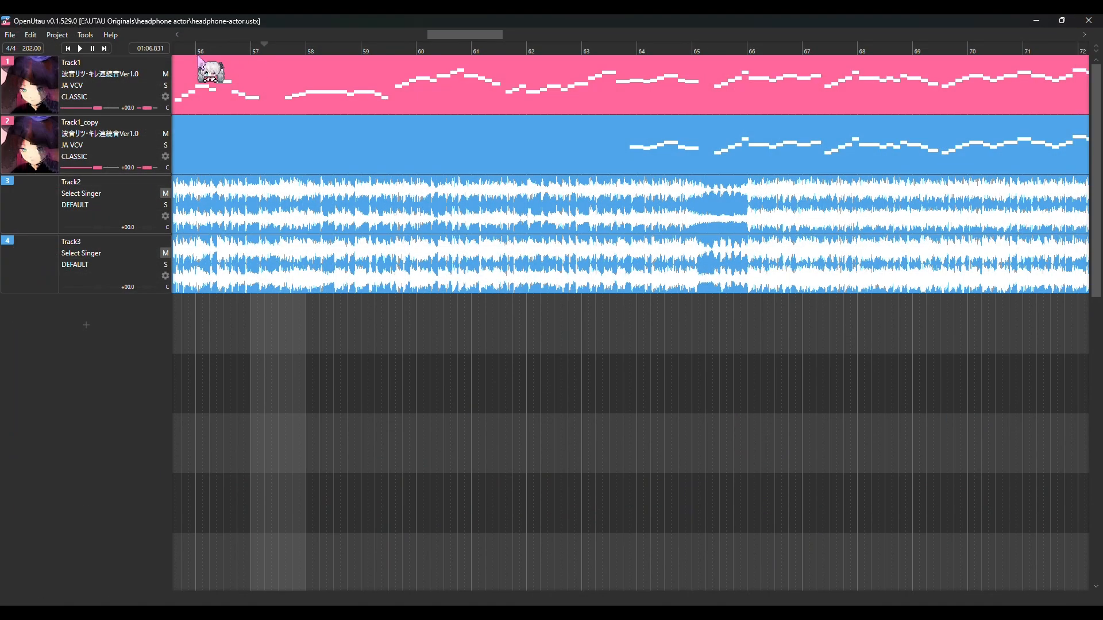
{"action": "left_click", "coordinate": [10, 35]}
{"action": "left_click", "coordinate": [41, 52]}
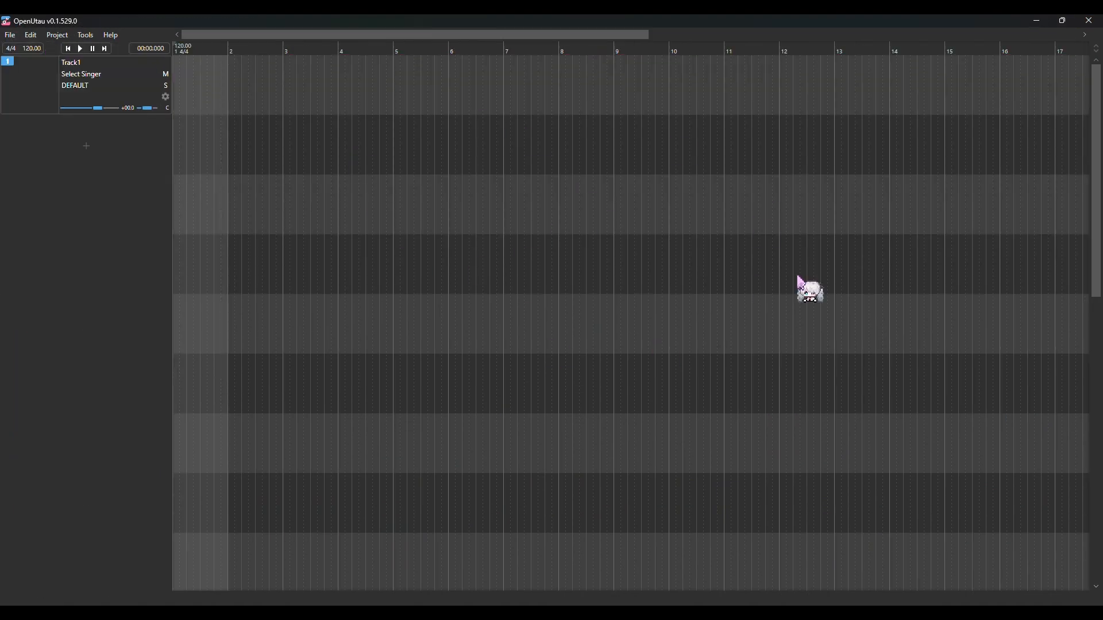